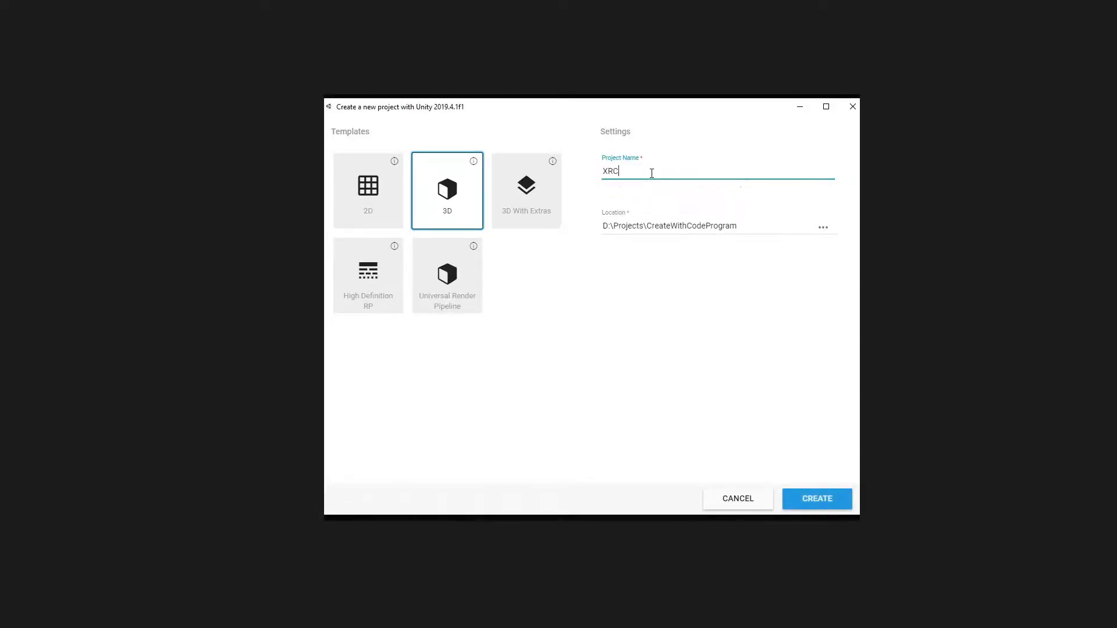
# Enter XRCoreInteractionDemo1 as the new 3D project's name, correcting a typo
pyautogui.write('oreInteractionDemo1')
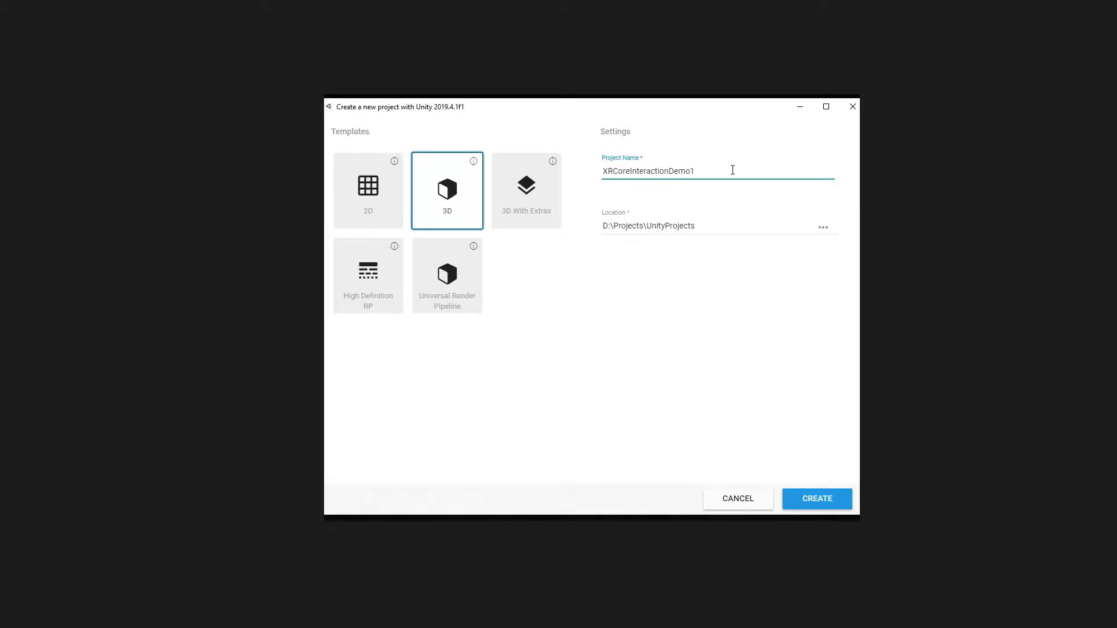
pyautogui.moveTo(733, 170); pyautogui.dragTo(609, 171)
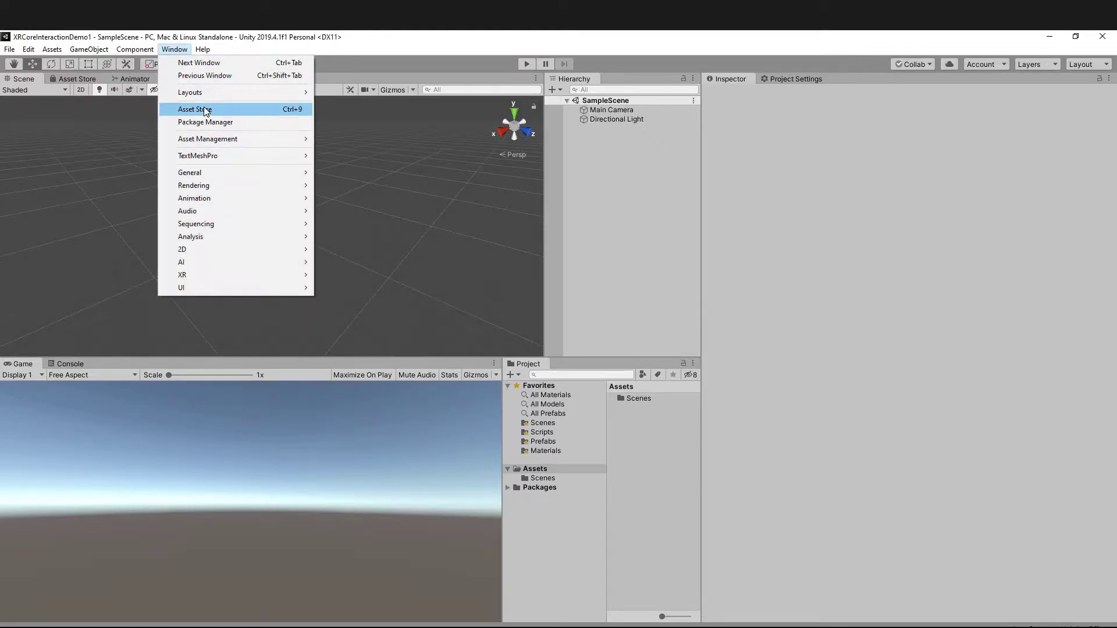
# Open the Package Manager with Show preview packages enabled, ready to search
pyautogui.click(222, 123)
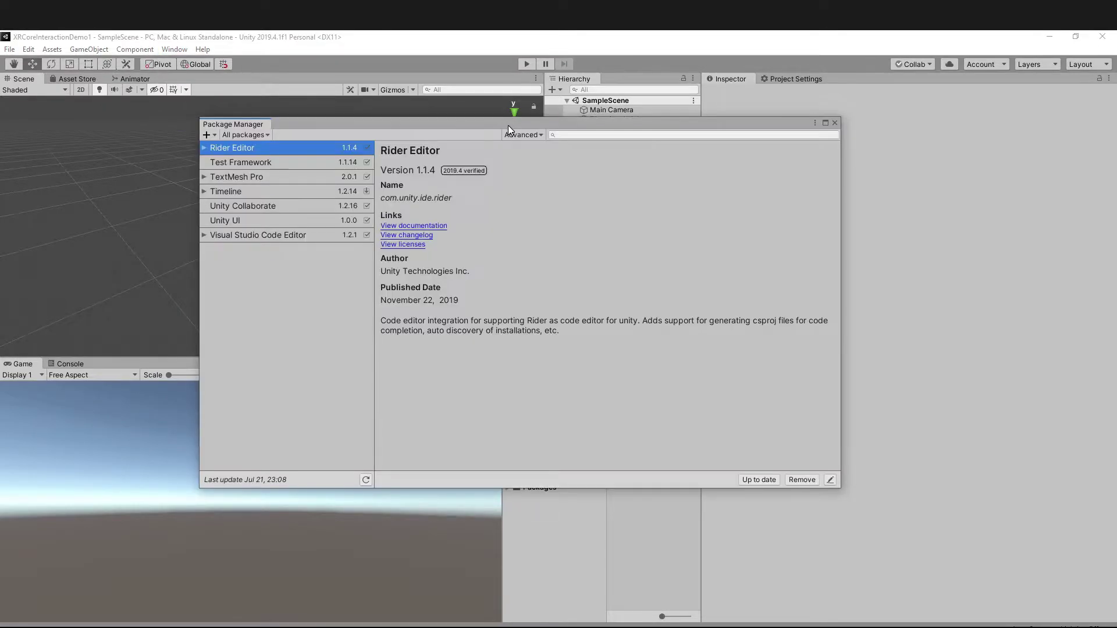
pyautogui.click(537, 135)
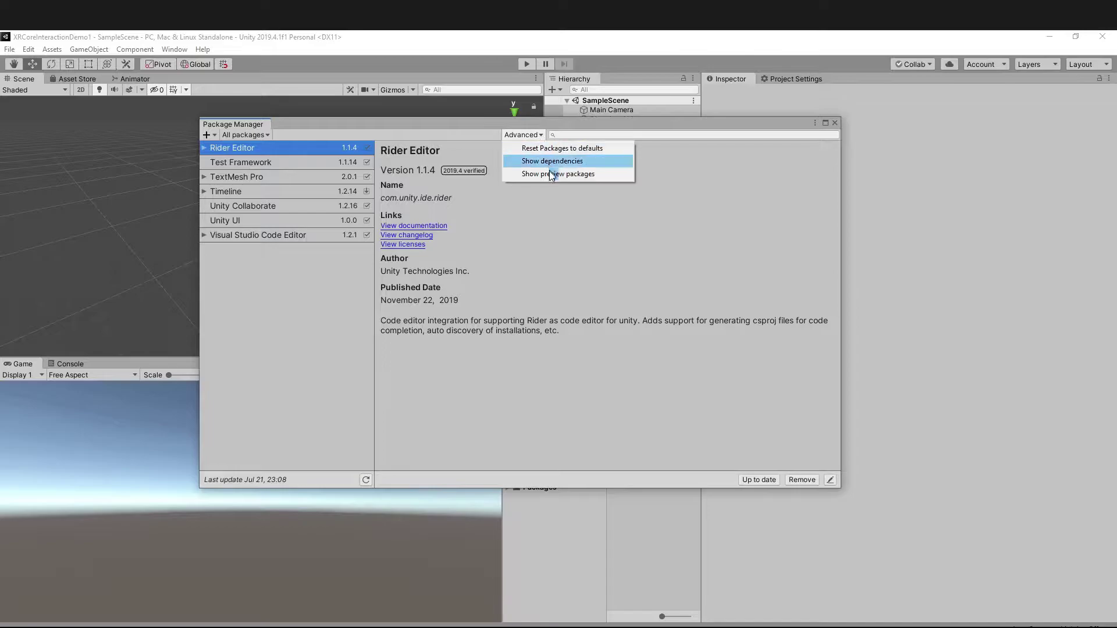
pyautogui.click(580, 175)
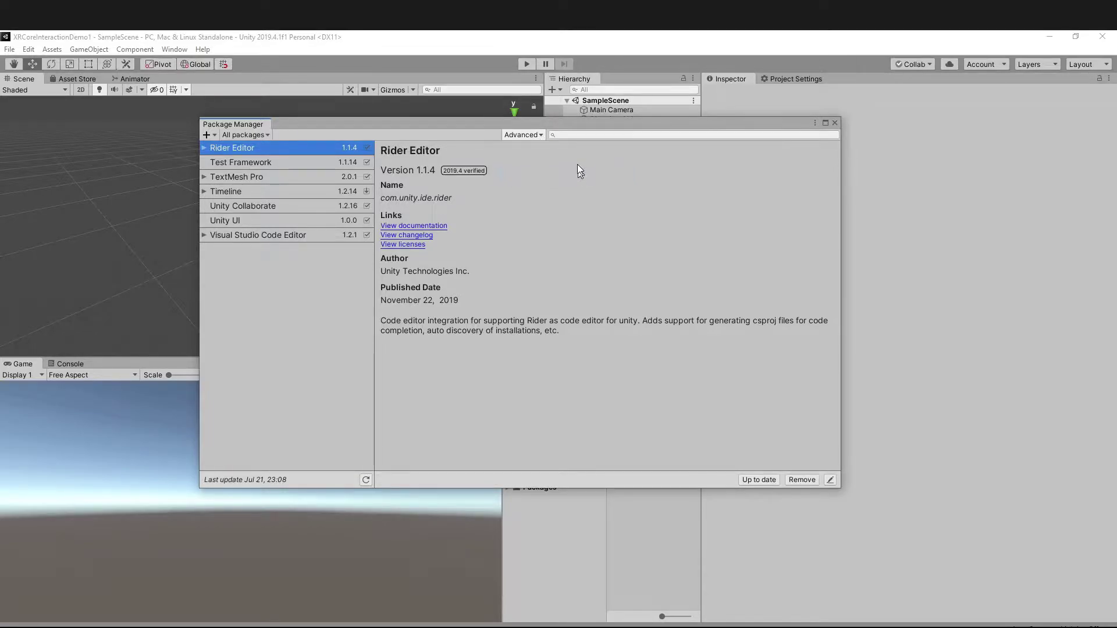
pyautogui.click(583, 135)
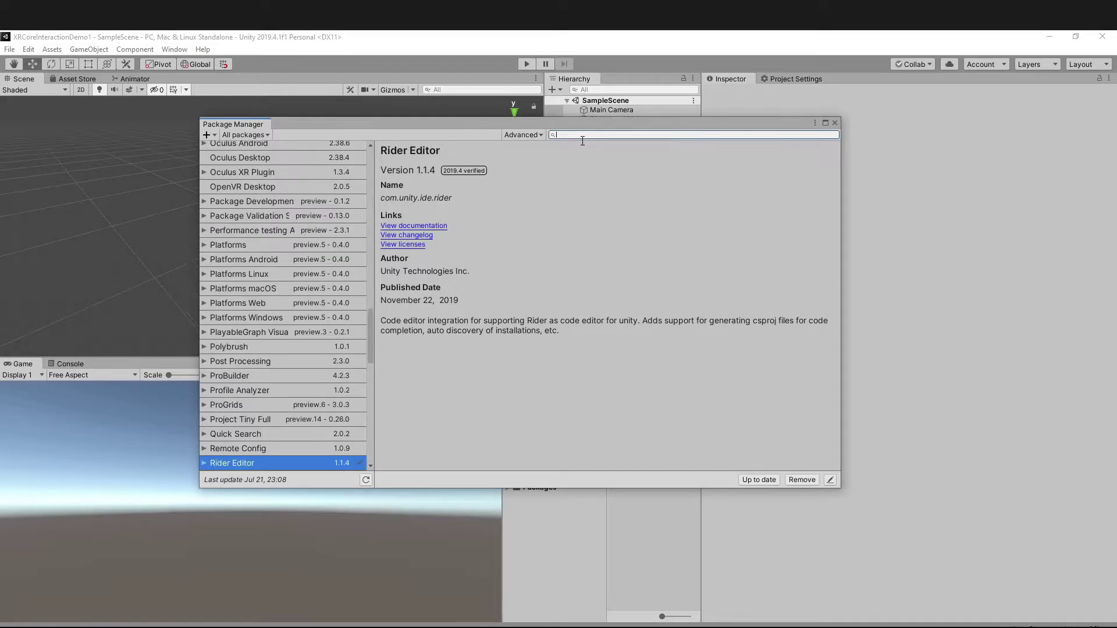
# Filter by 'XR' and compare AR Foundation, ARCore and ARKit, ending on XR Interaction Toolkit
pyautogui.write('XR')
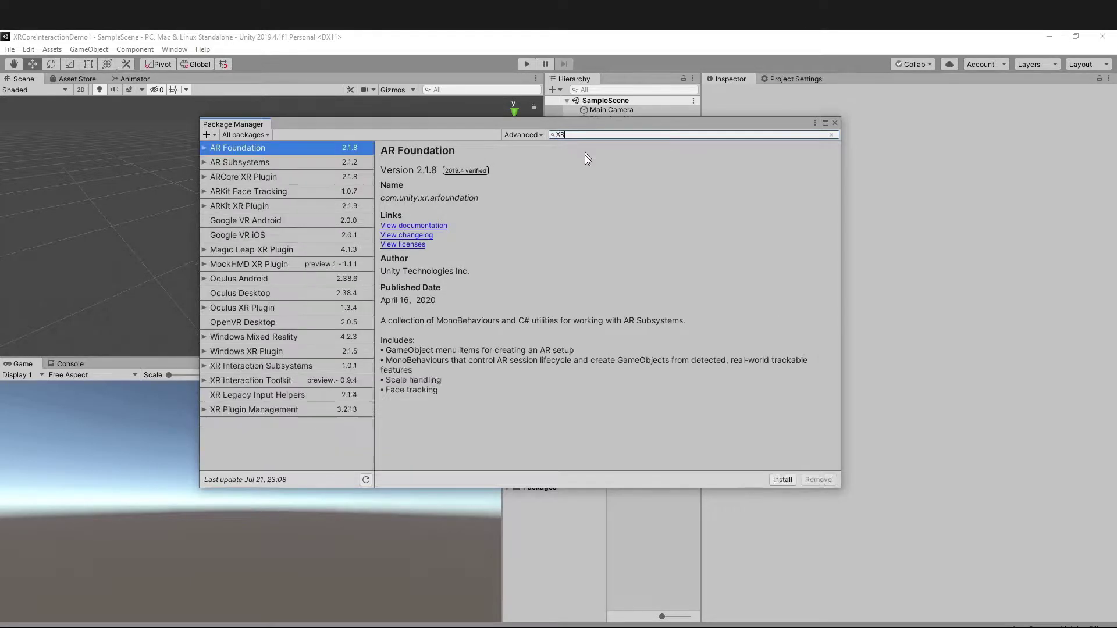
pyautogui.click(281, 412)
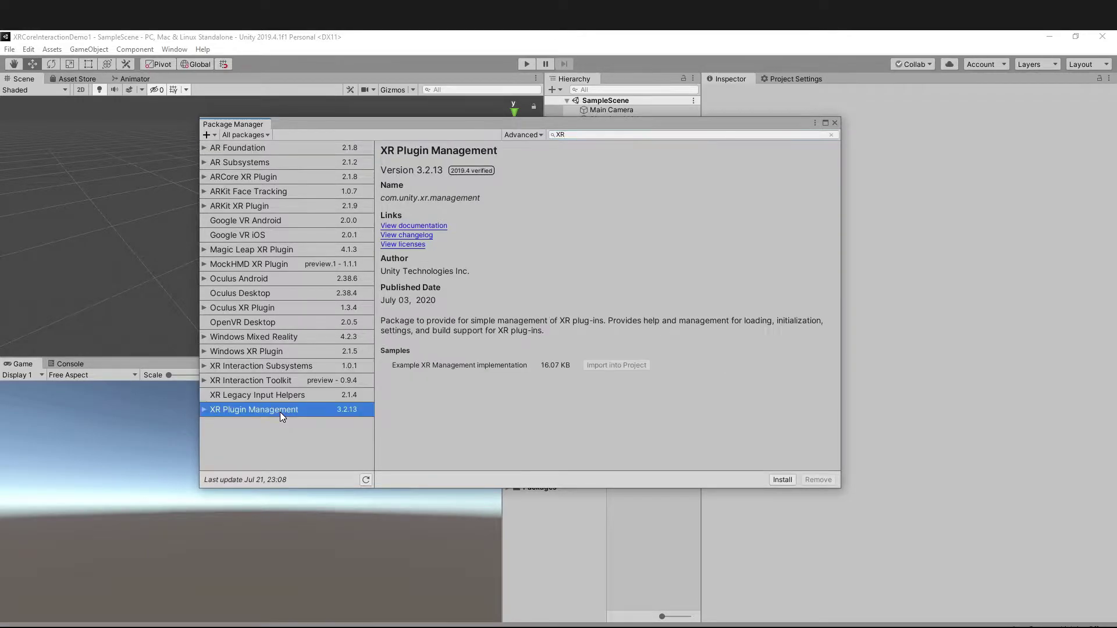
pyautogui.click(289, 382)
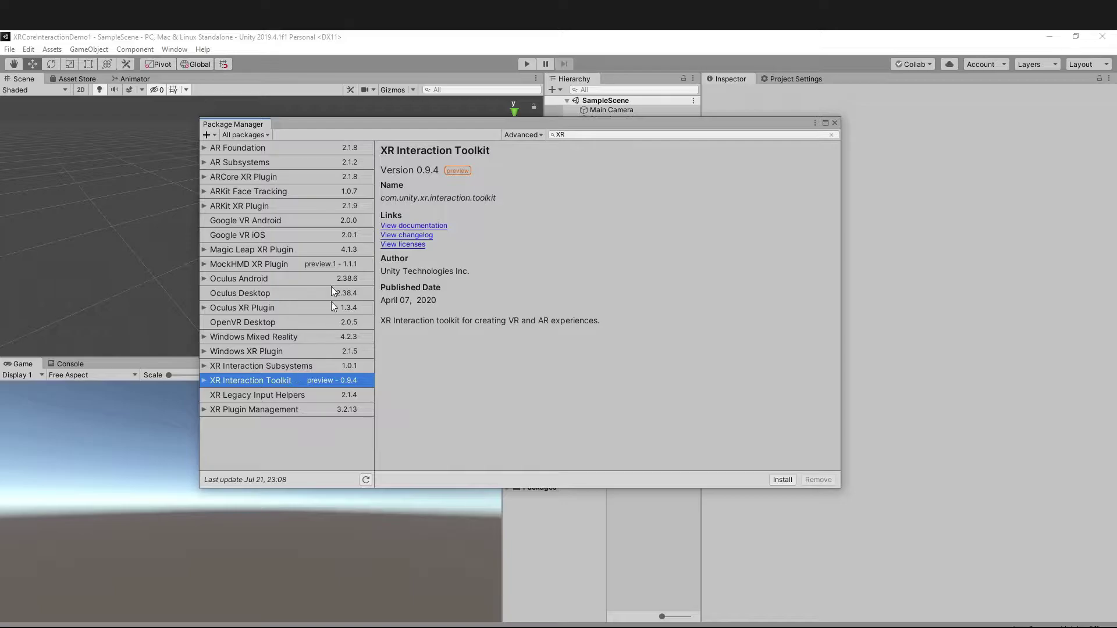
pyautogui.click(261, 148)
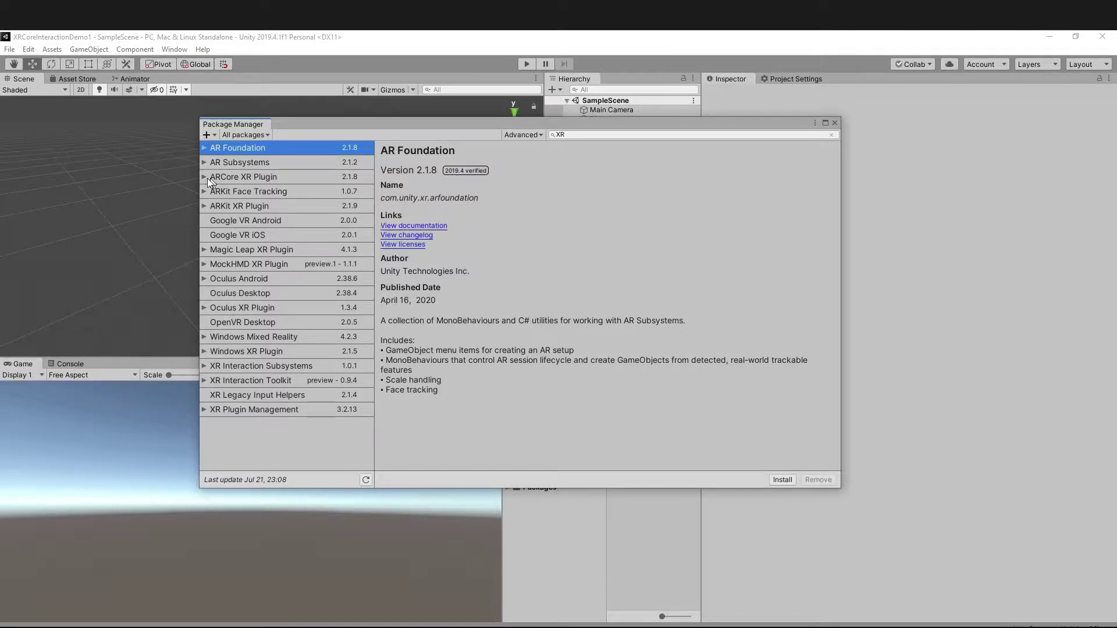
pyautogui.click(277, 176)
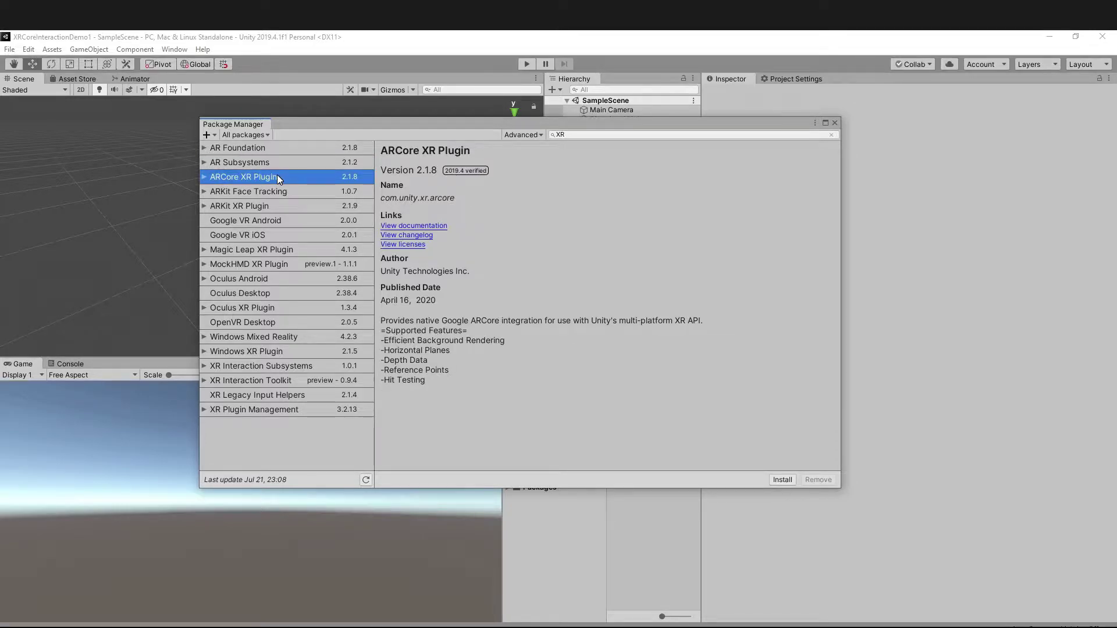
pyautogui.click(258, 208)
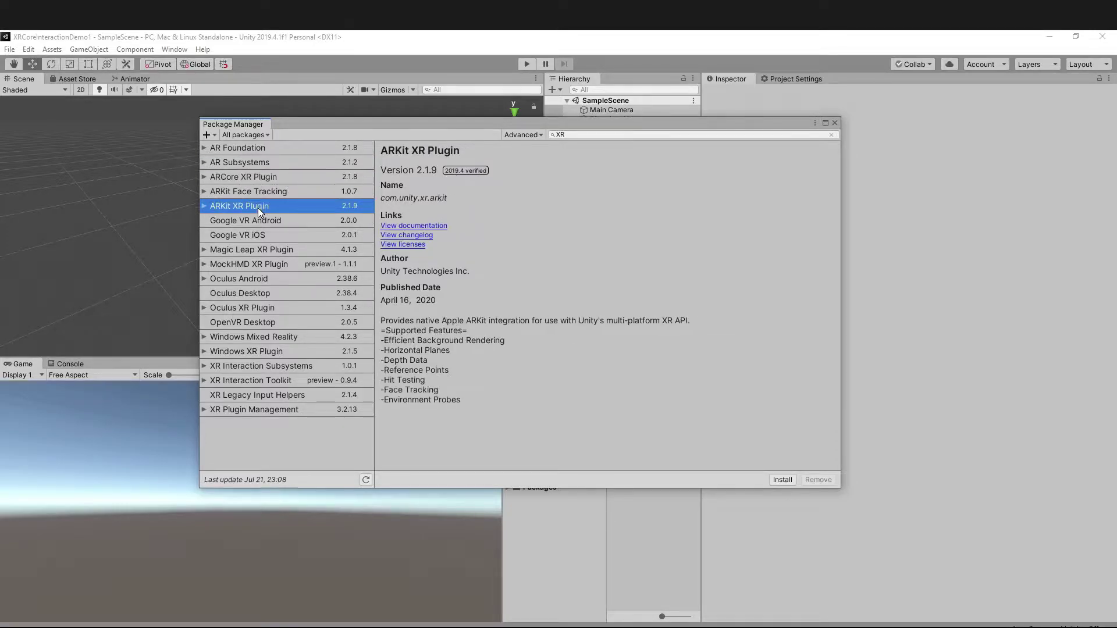
pyautogui.click(265, 174)
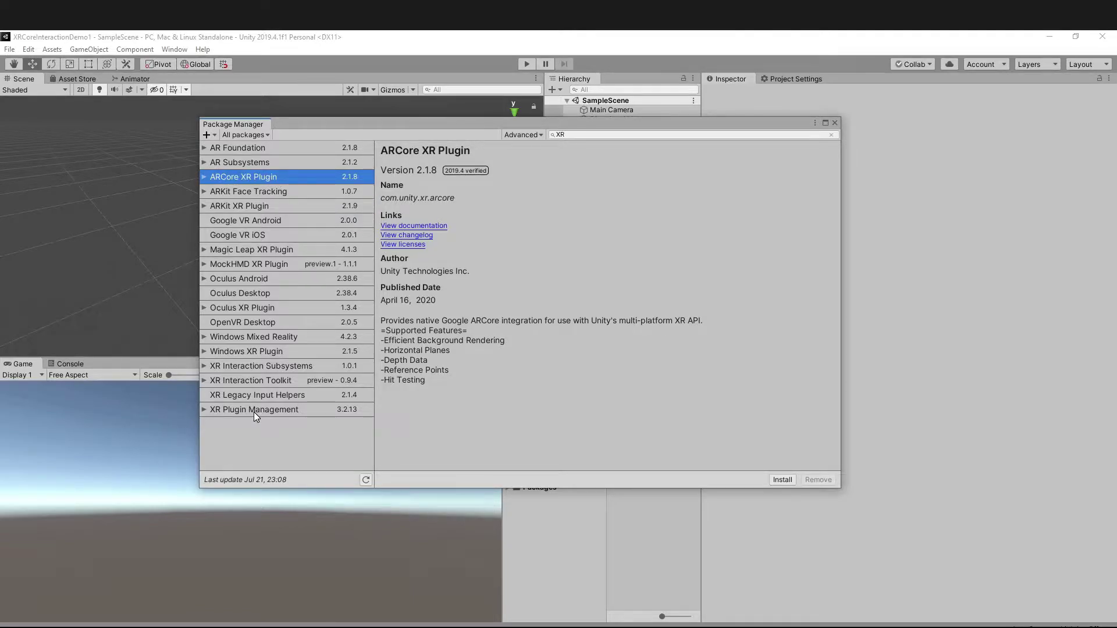
pyautogui.click(254, 382)
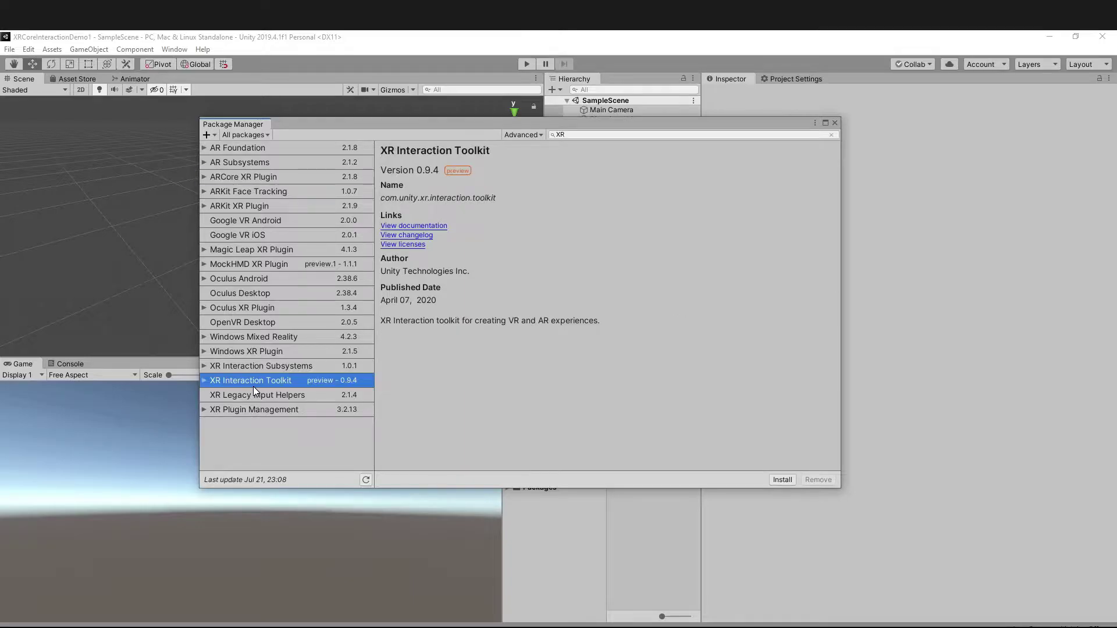
# Install the XR Interaction Toolkit preview, then XR Plugin Management version 3.2.13
pyautogui.click(784, 480)
pyautogui.click(204, 411)
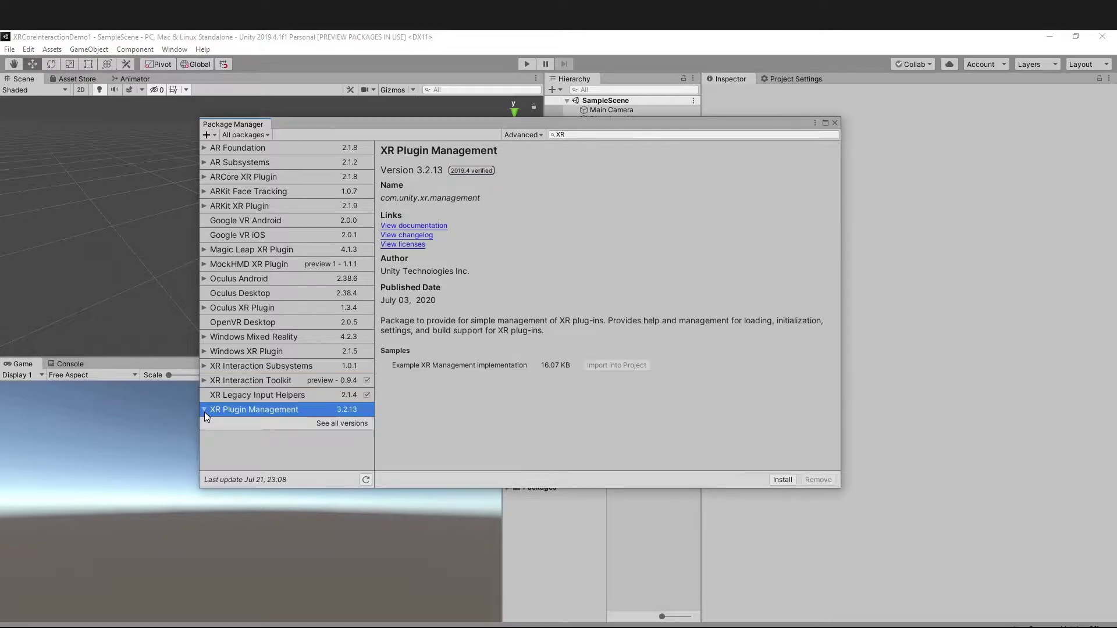
pyautogui.click(206, 411)
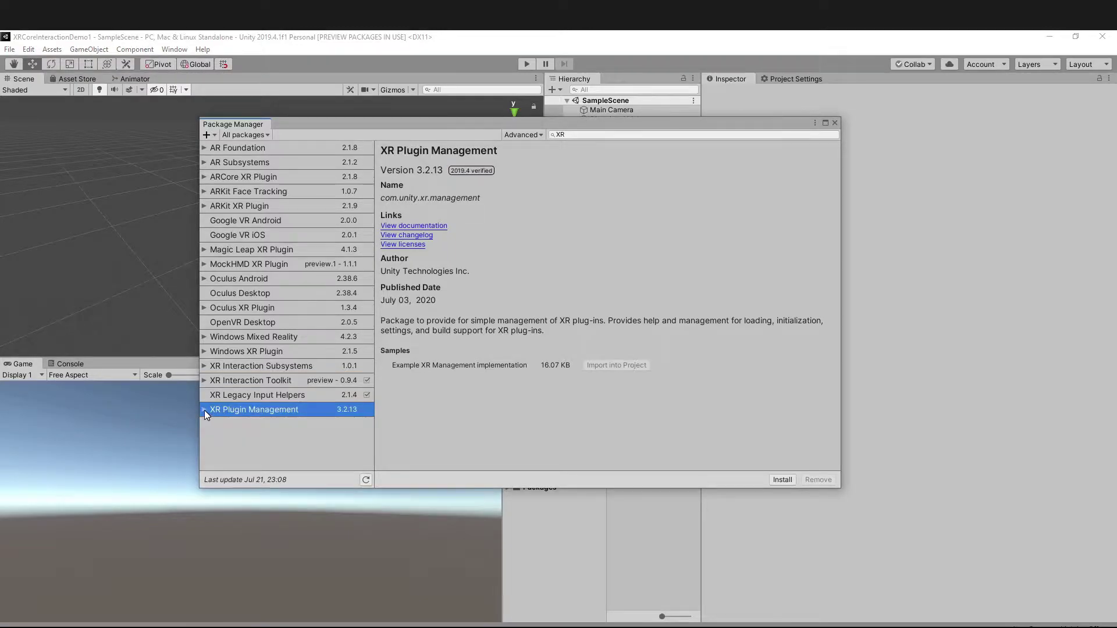
pyautogui.click(204, 410)
pyautogui.click(353, 424)
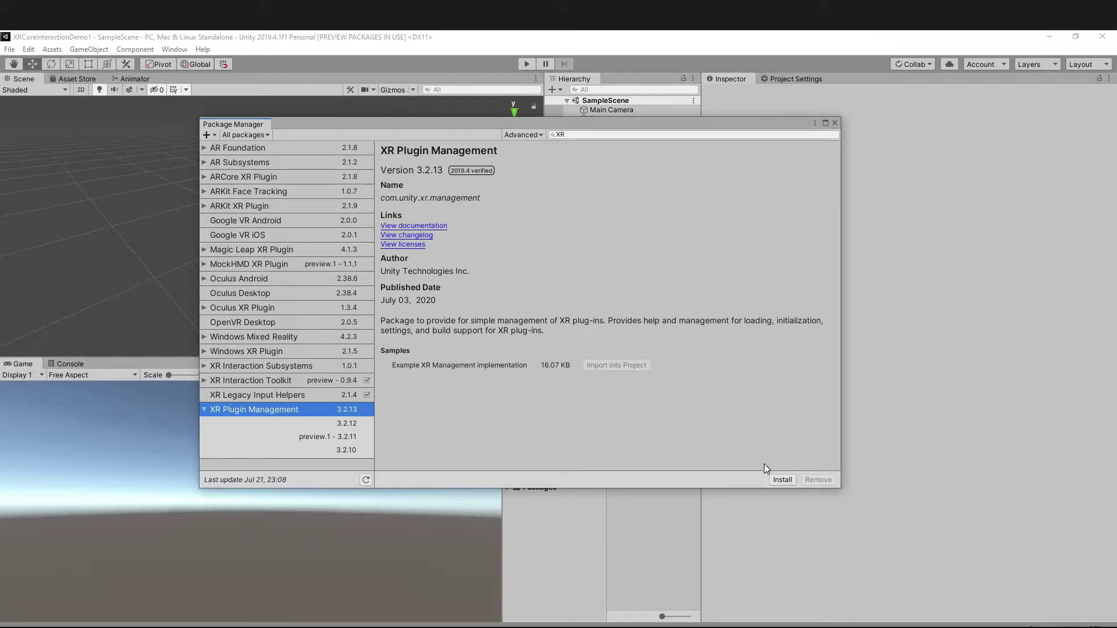
pyautogui.click(787, 480)
# Choose AR Foundation version preview.5 - 4.1.0 from its full version list
pyautogui.click(205, 148)
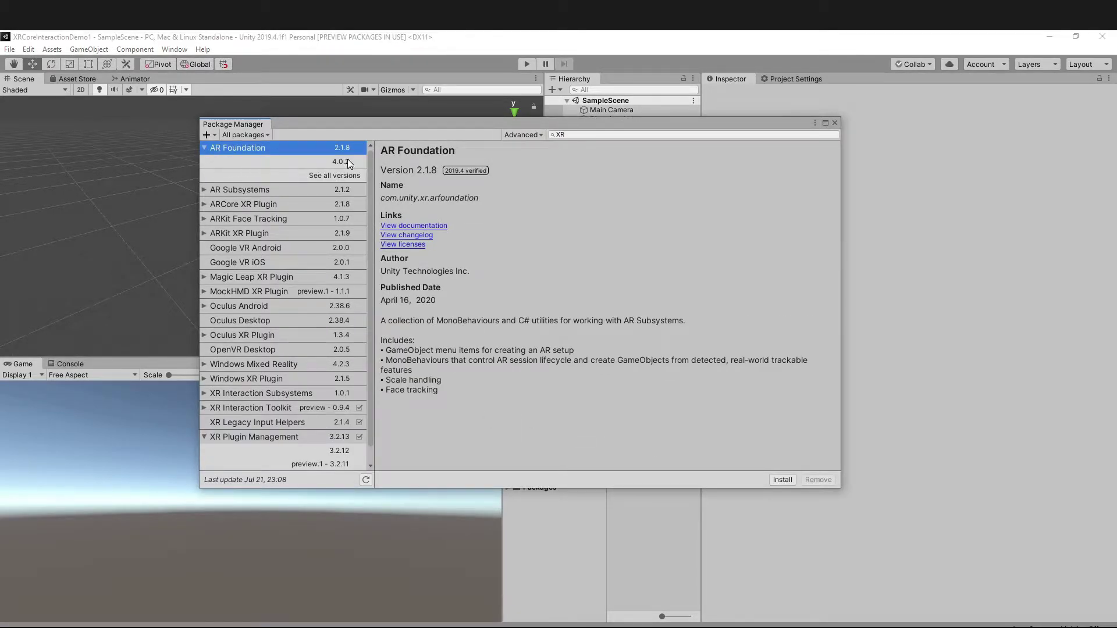
pyautogui.click(342, 176)
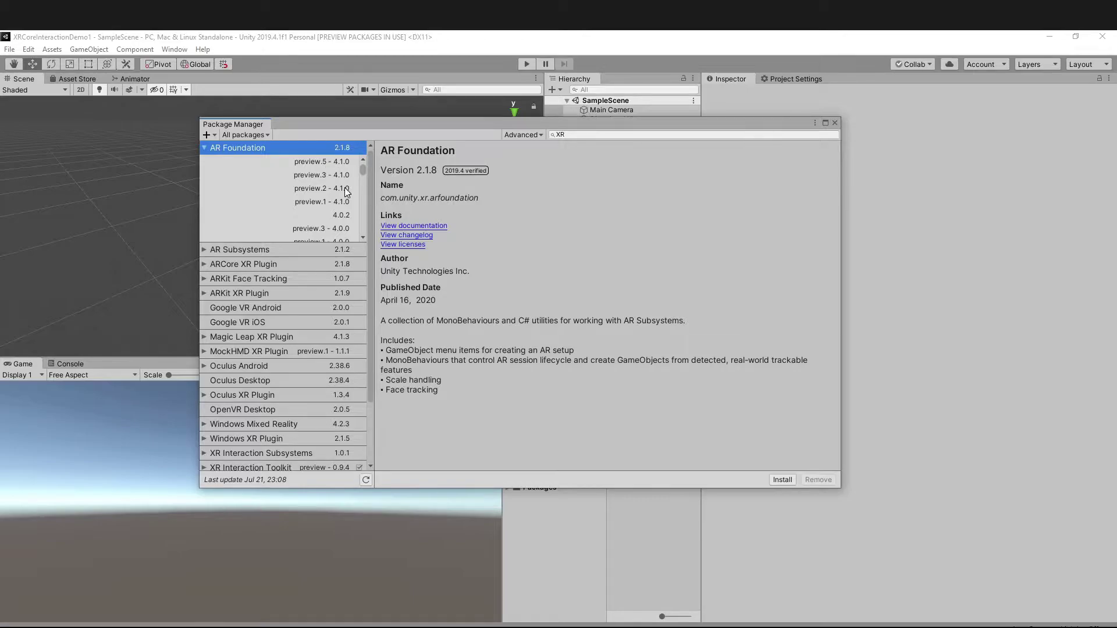
pyautogui.click(326, 164)
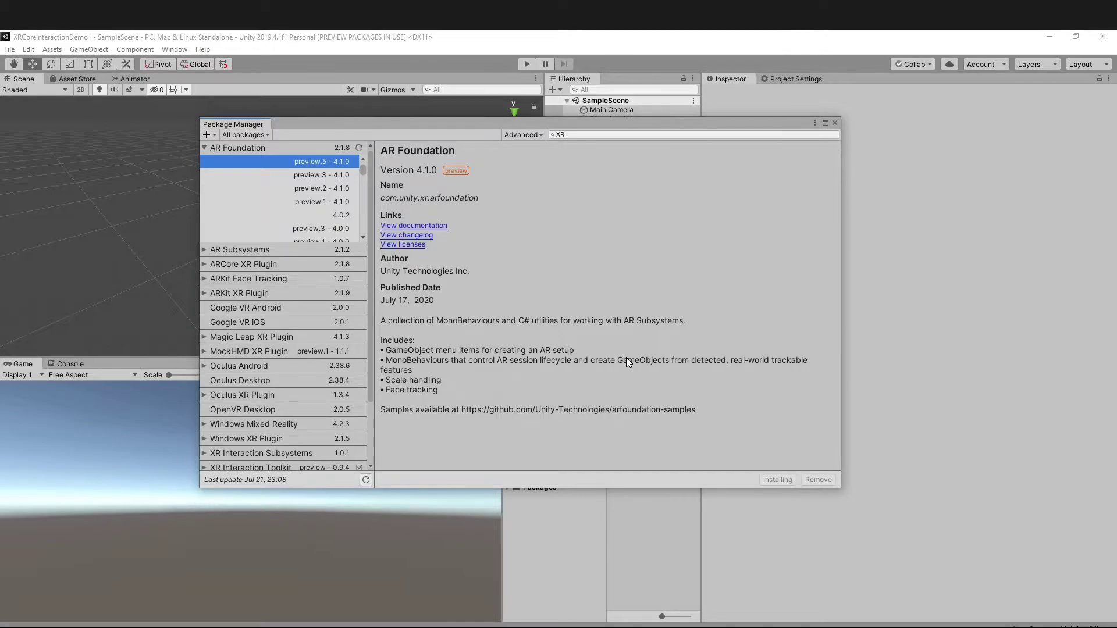
# Install ARCore XR Plugin preview.5 - 4.1.0 and close the Package Manager
pyautogui.click(204, 264)
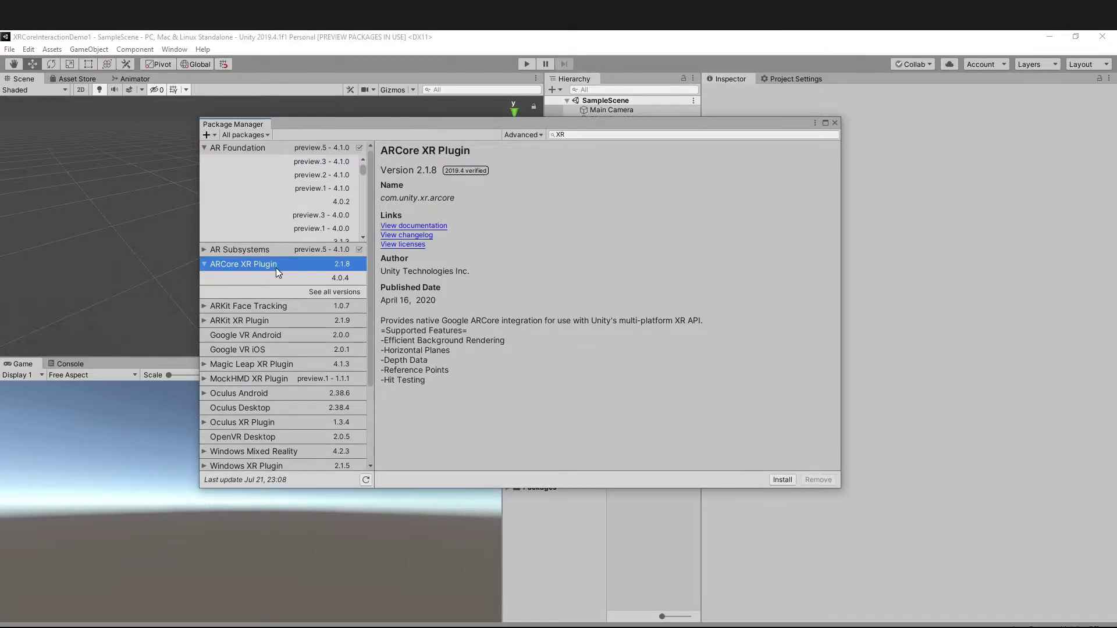
pyautogui.click(343, 290)
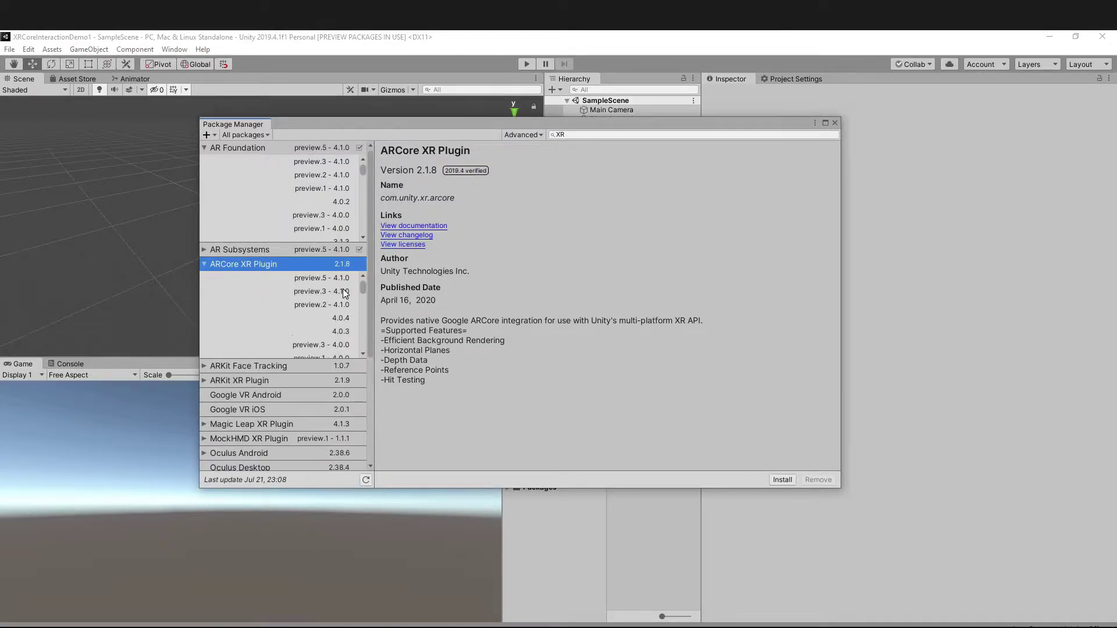
pyautogui.click(327, 278)
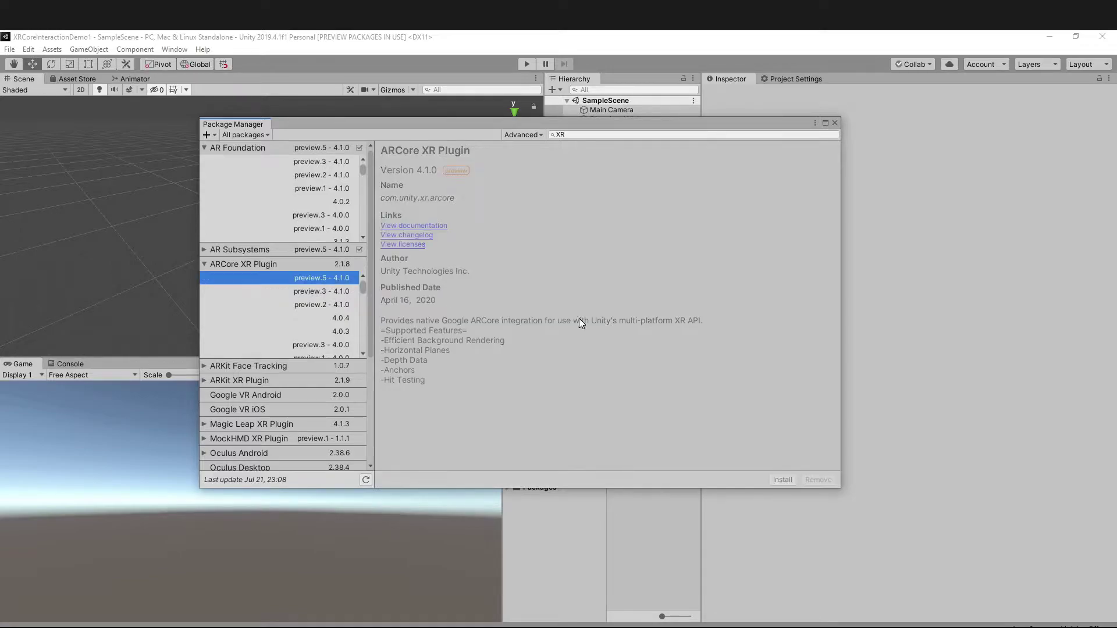
pyautogui.click(786, 482)
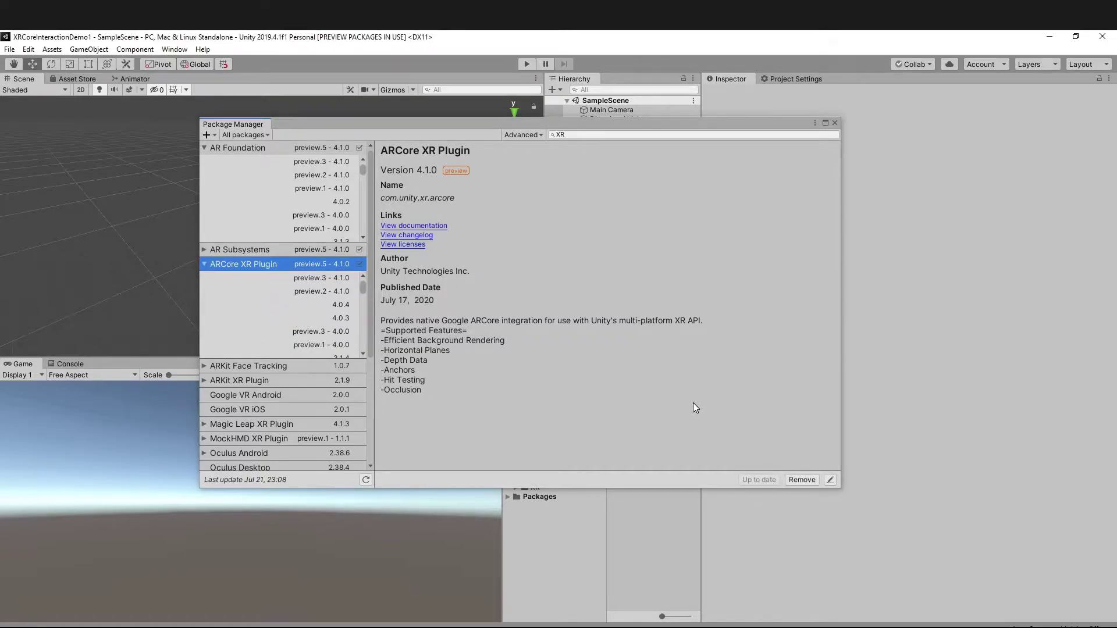
pyautogui.click(835, 122)
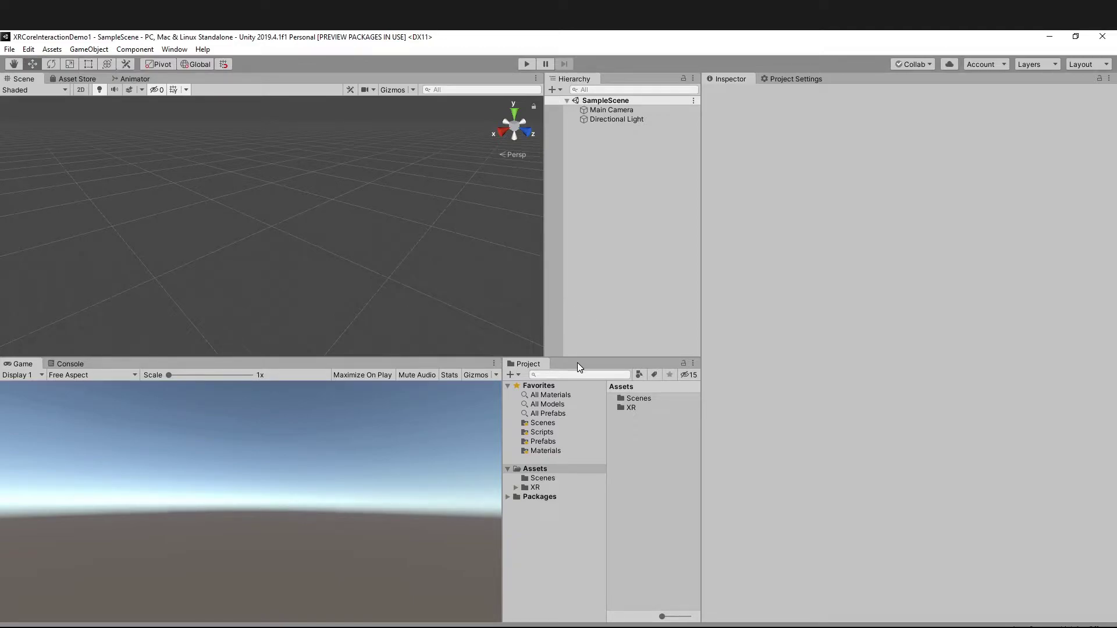
# Delete the Main Camera and add an AR Session via XR in the Hierarchy
pyautogui.rightClick(611, 111)
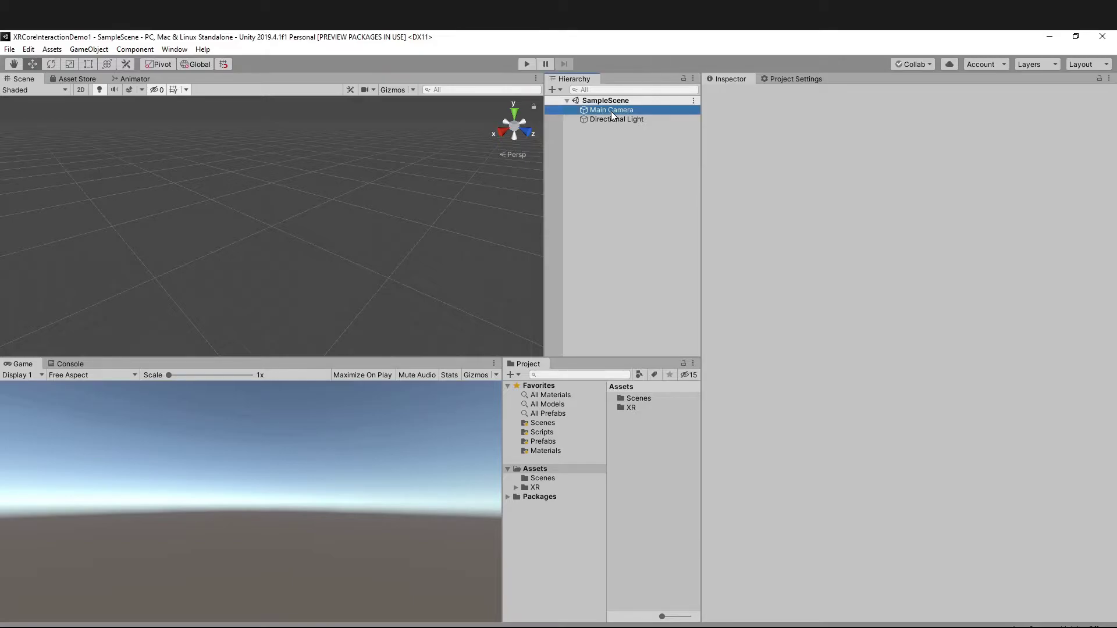
pyautogui.click(667, 174)
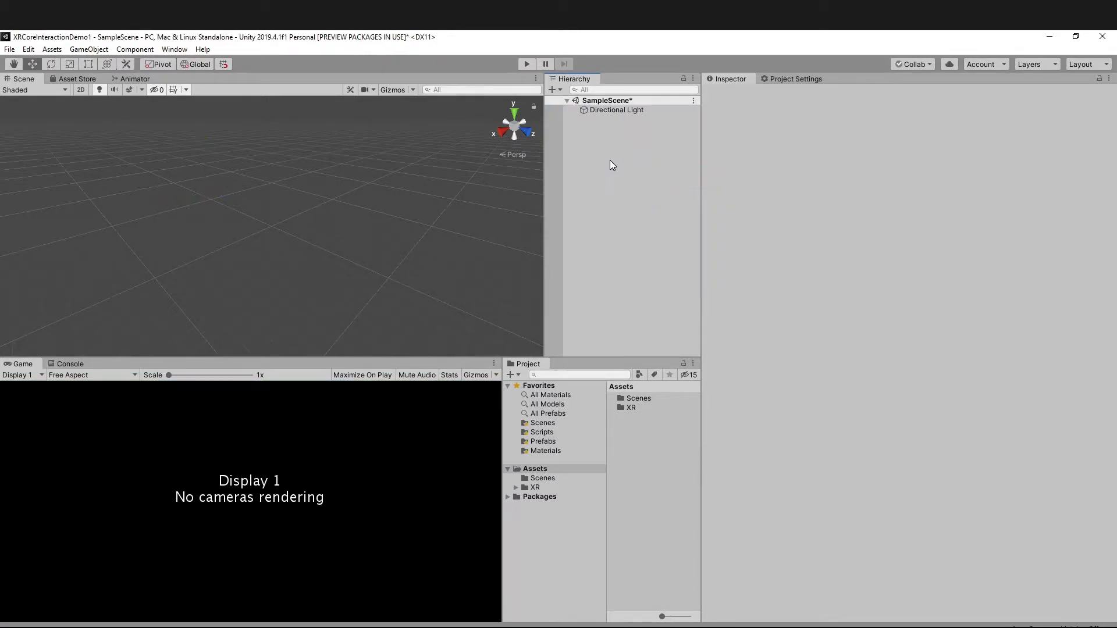
pyautogui.rightClick(616, 168)
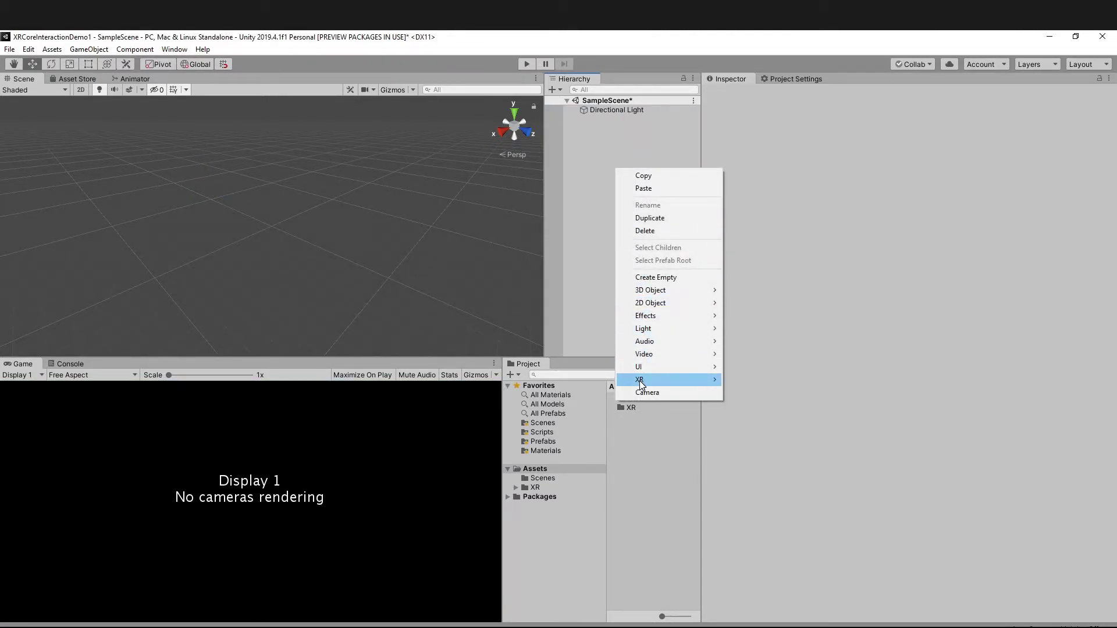
pyautogui.moveTo(640, 380)
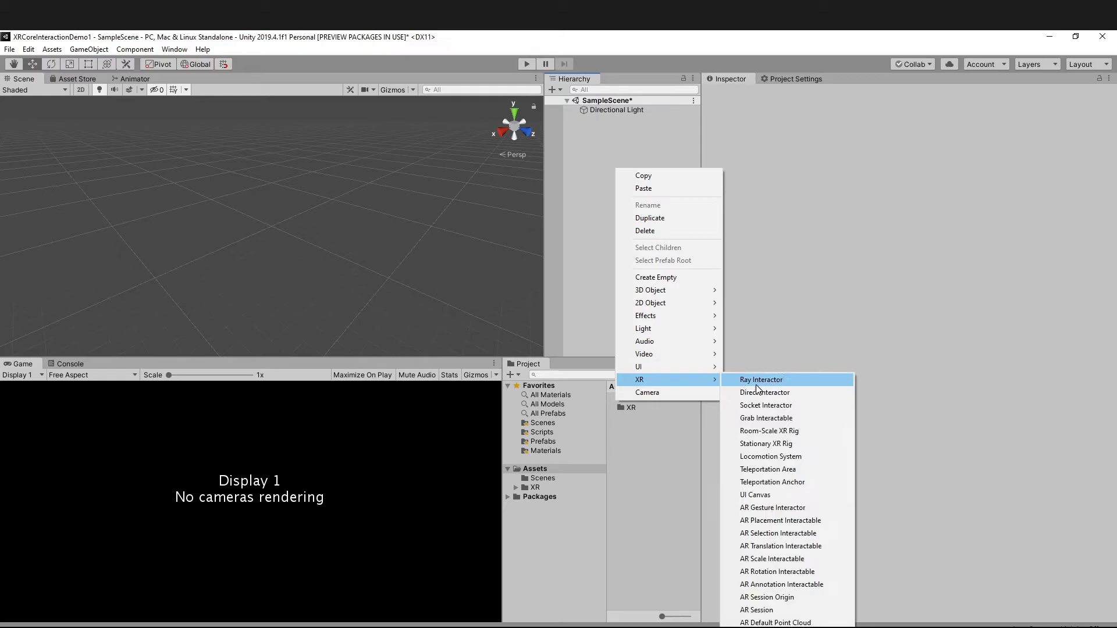
pyautogui.click(757, 610)
# Add an AR Session Origin and an AR Default Plane to the scene
pyautogui.rightClick(637, 168)
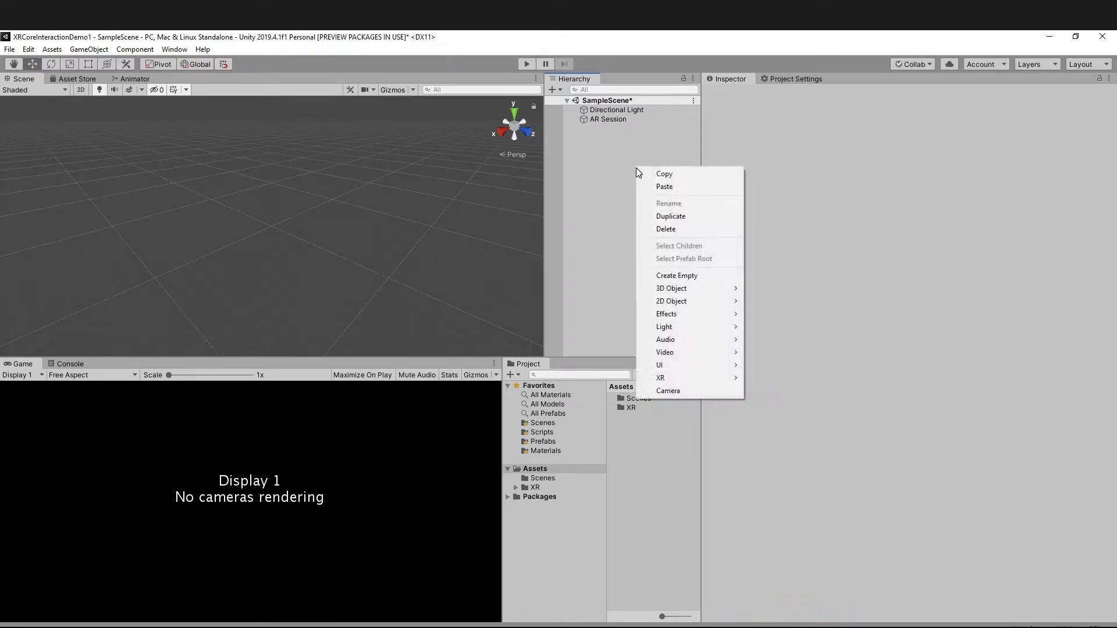
pyautogui.moveTo(686, 376)
pyautogui.click(788, 595)
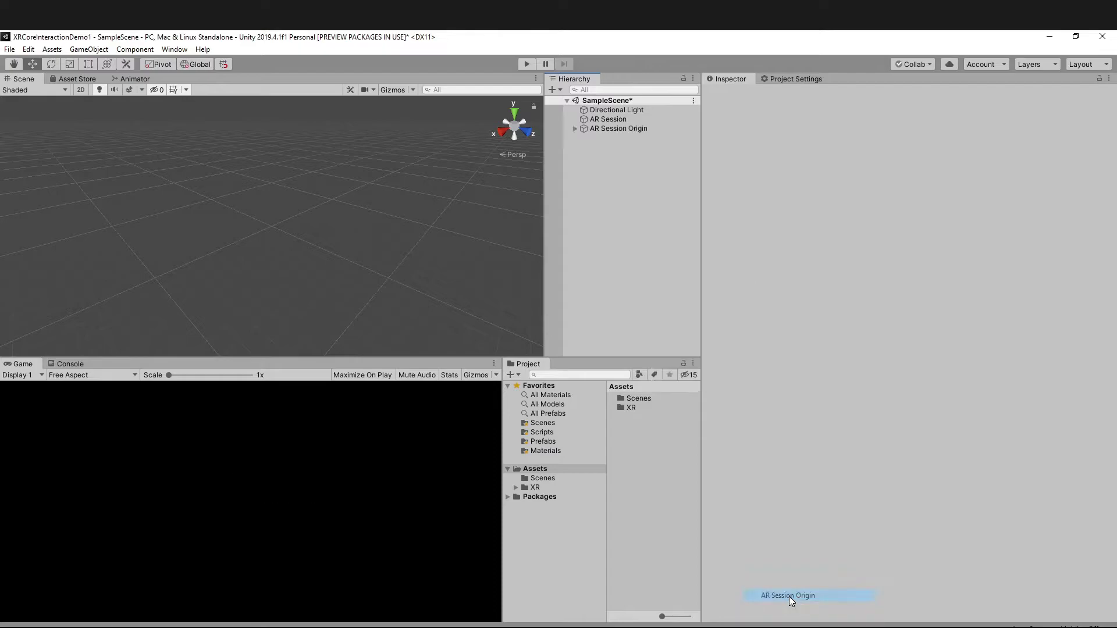
pyautogui.rightClick(613, 151)
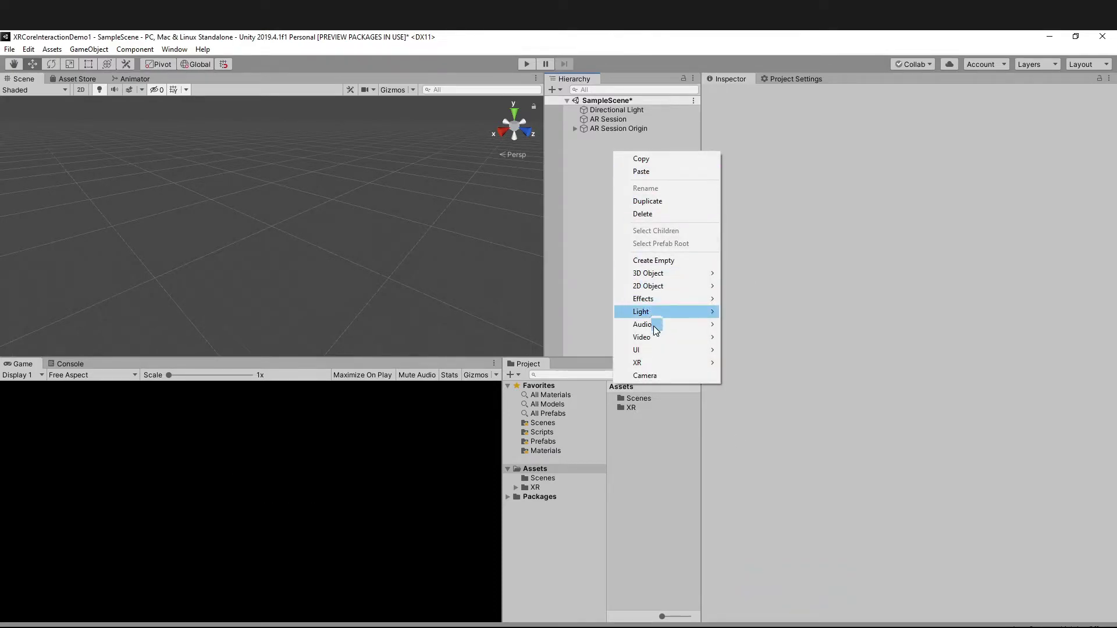
pyautogui.moveTo(661, 364)
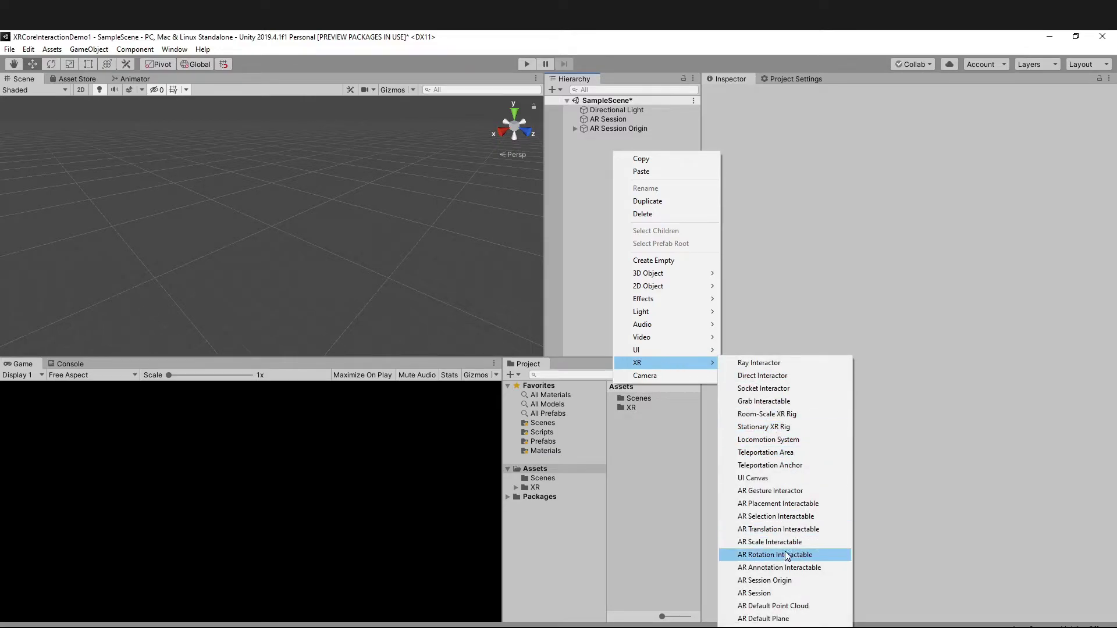
pyautogui.click(788, 620)
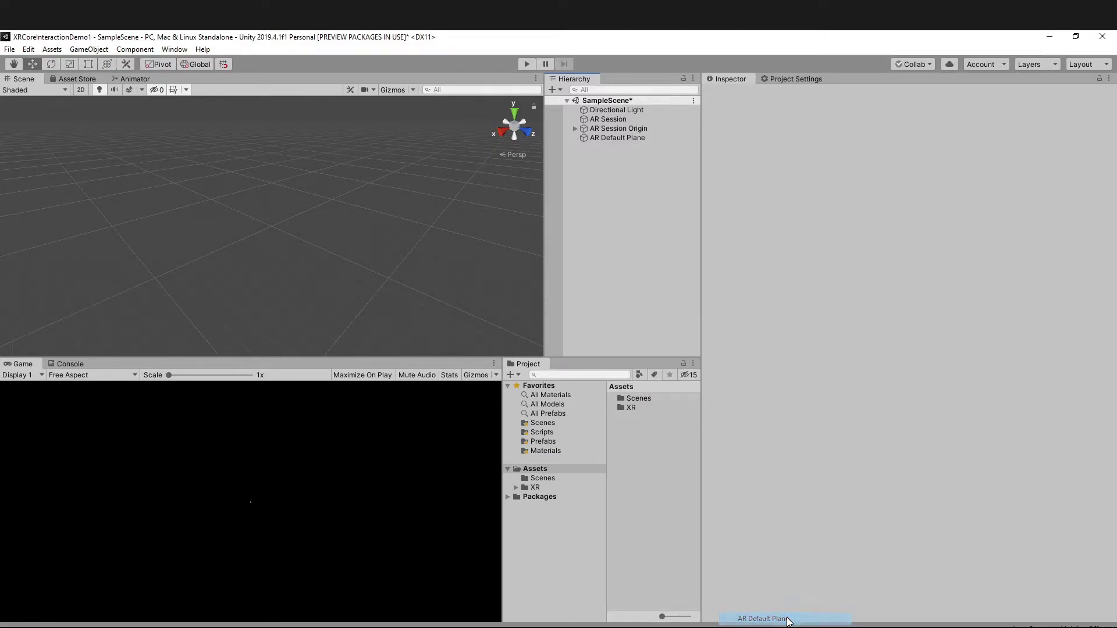
pyautogui.rightClick(624, 245)
pyautogui.moveTo(682, 456)
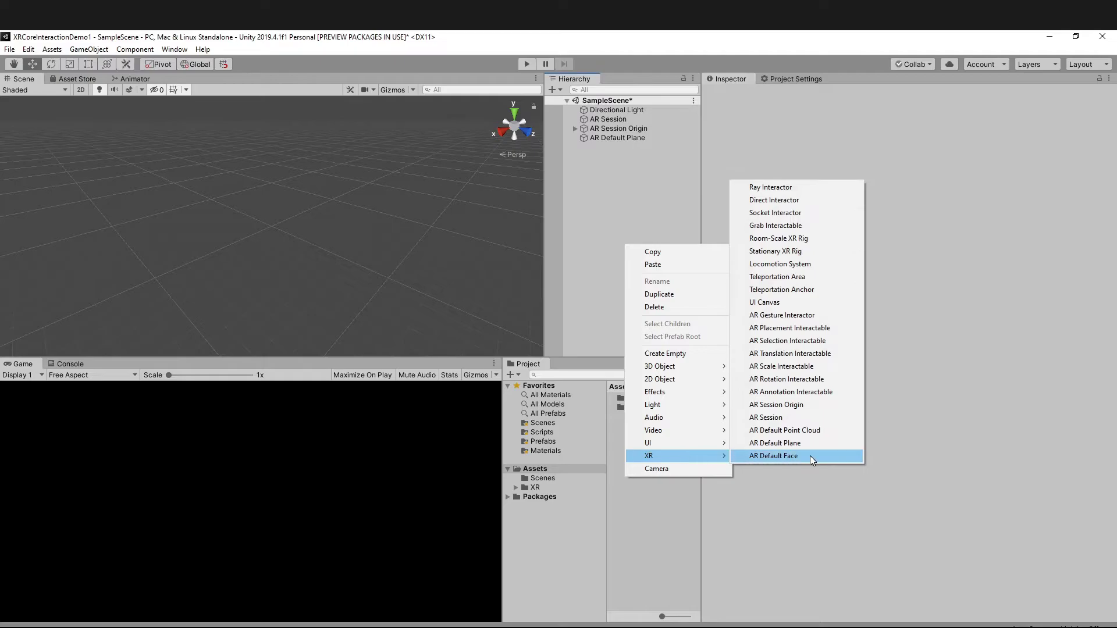
# Add an AR Placement Interactable with its XR Interaction Manager, plus a 3D Cube
pyautogui.click(812, 327)
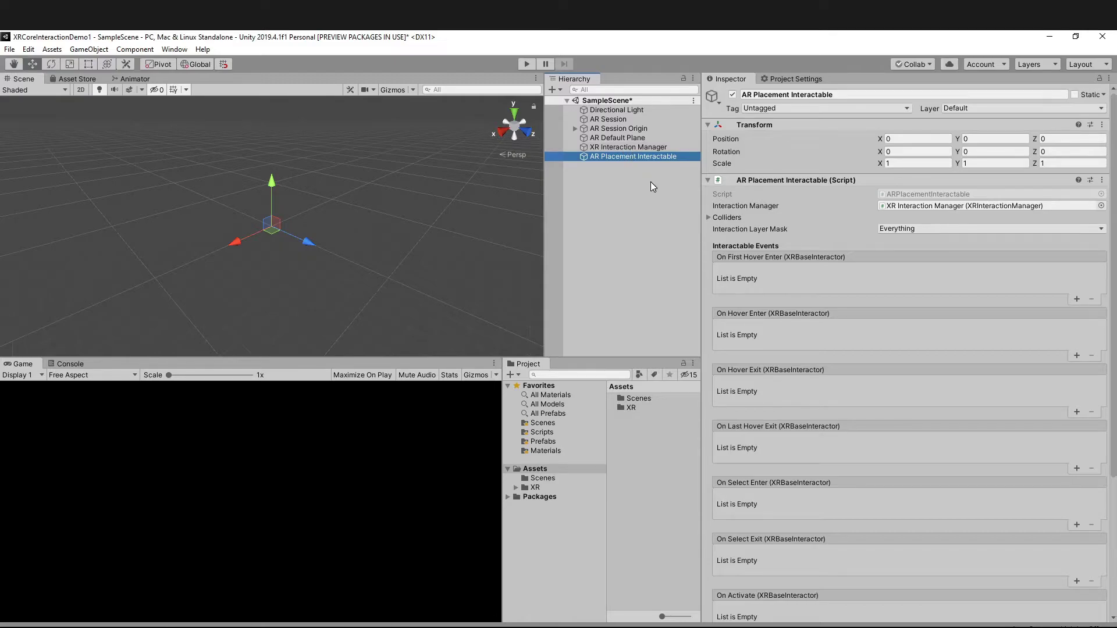
pyautogui.rightClick(625, 208)
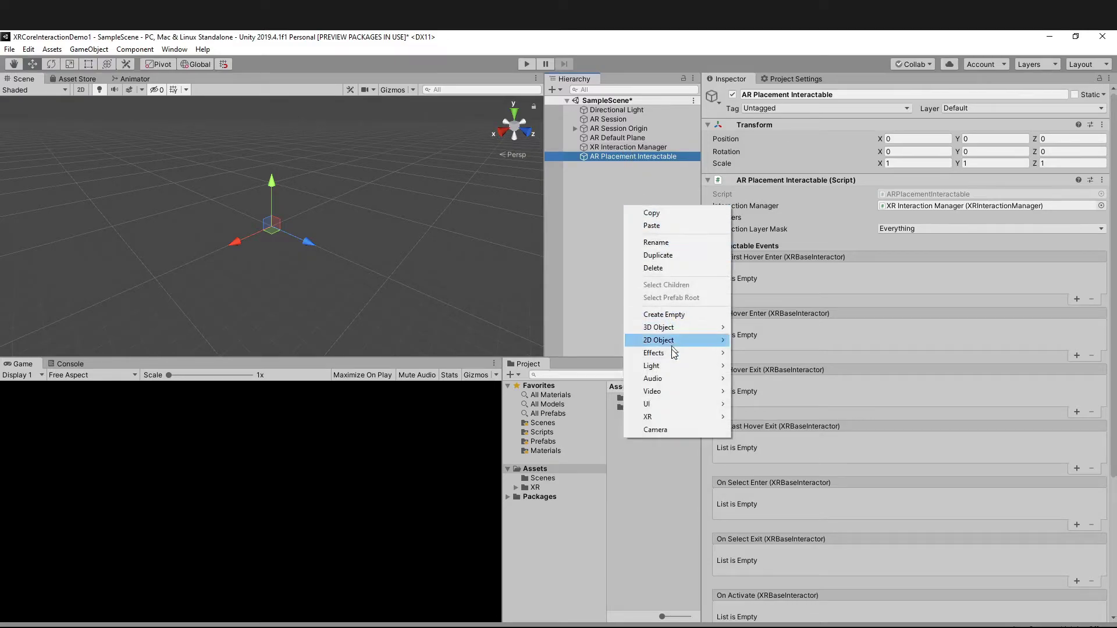
pyautogui.moveTo(674, 327)
pyautogui.click(806, 328)
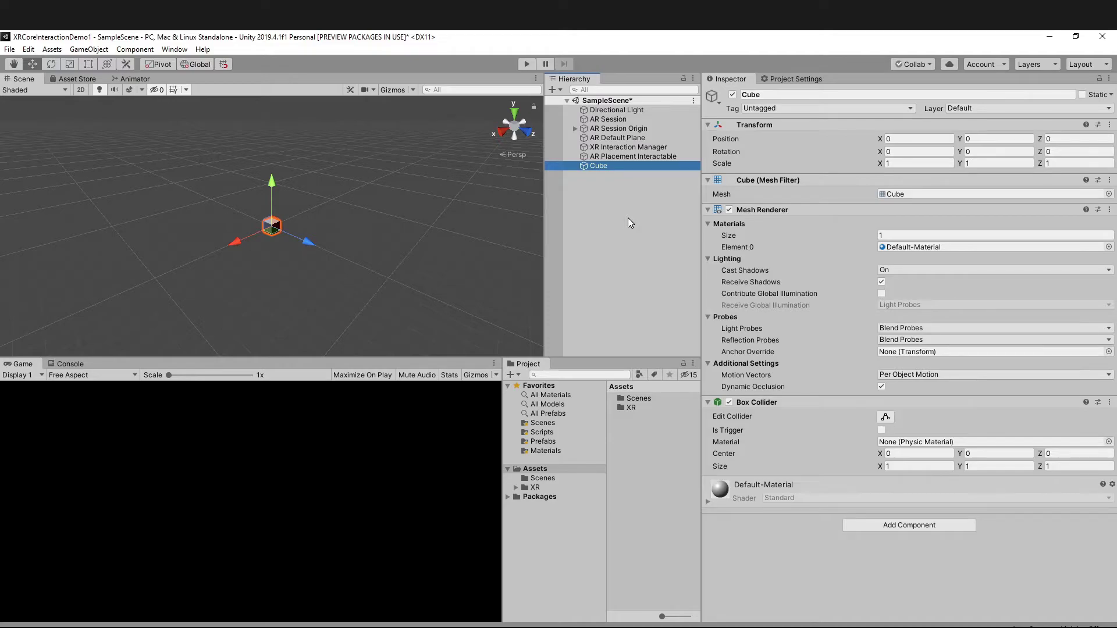
# Add an AR Raycast Manager component to the AR Session Origin
pyautogui.click(619, 128)
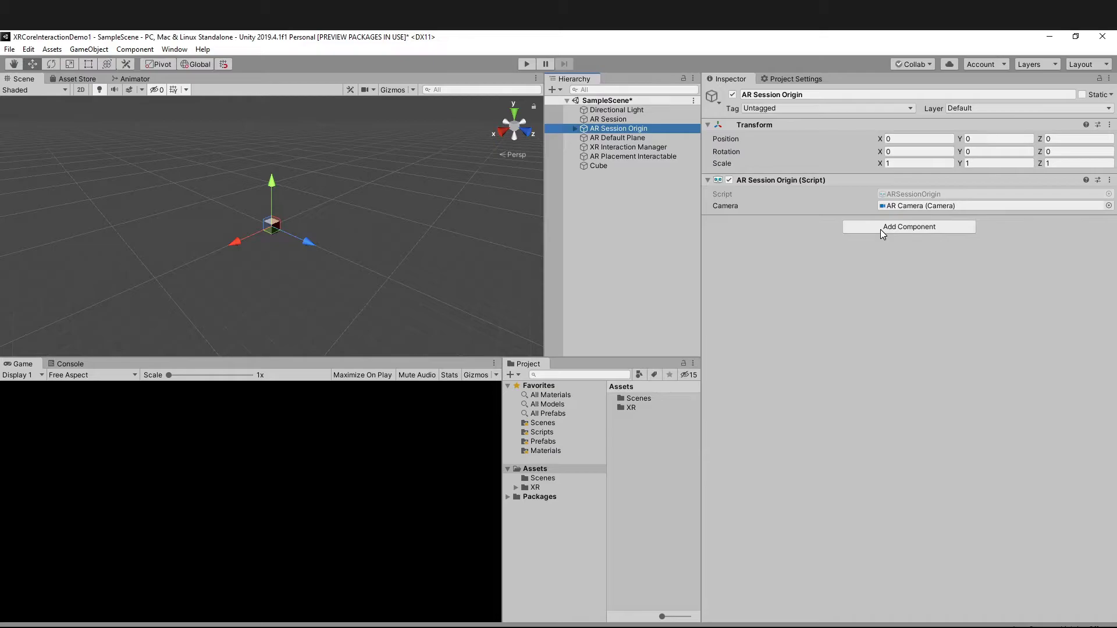
pyautogui.click(881, 230)
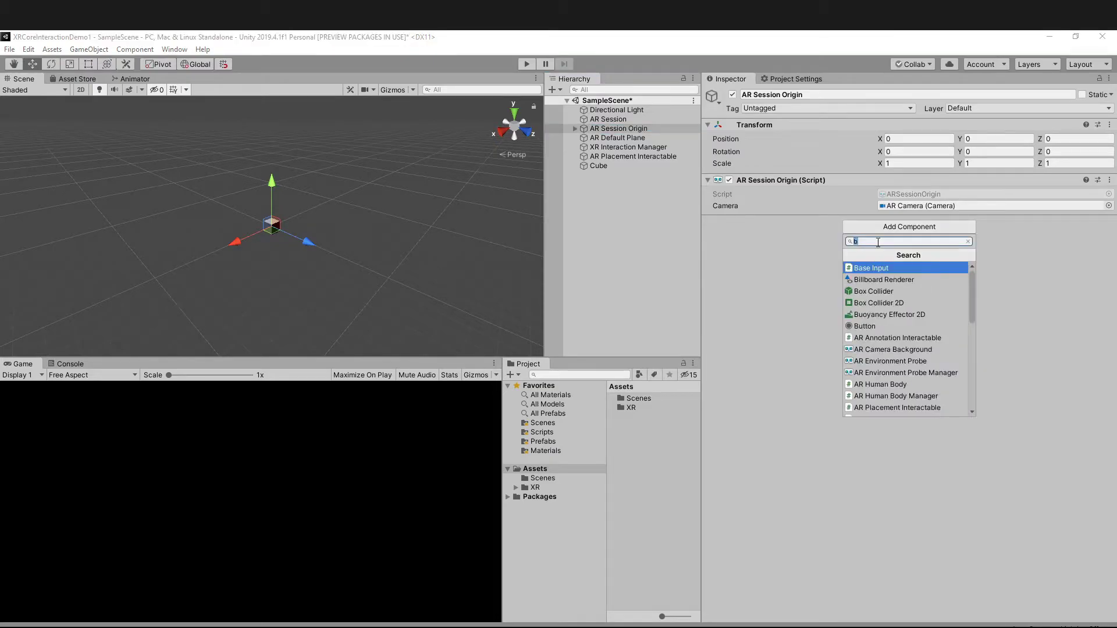
pyautogui.write('ar ray')
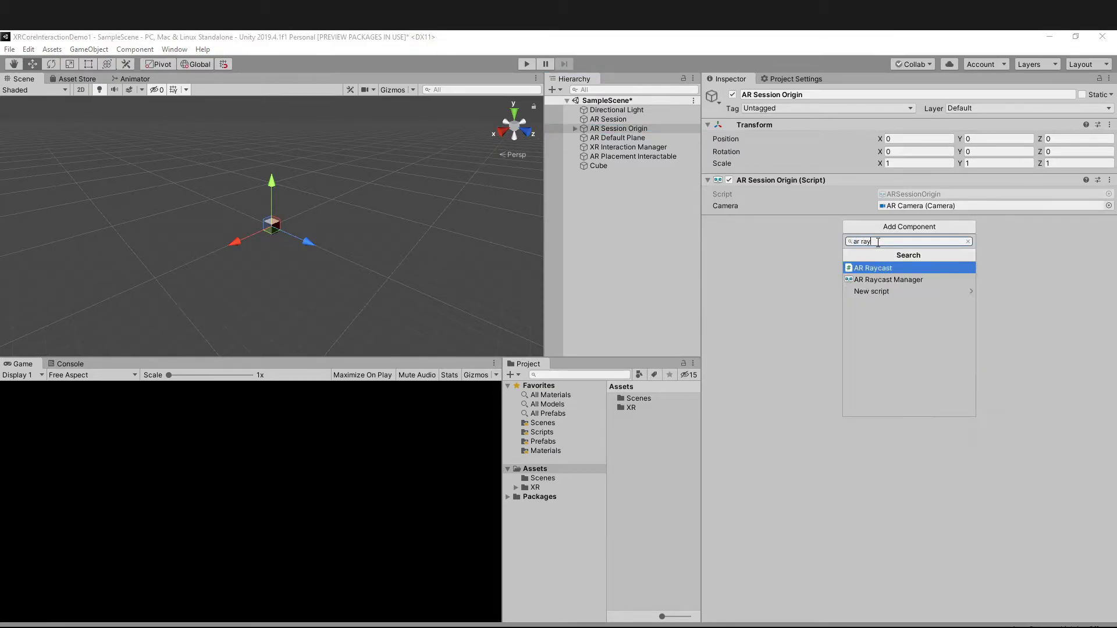
pyautogui.press('Down')
pyautogui.press('Return')
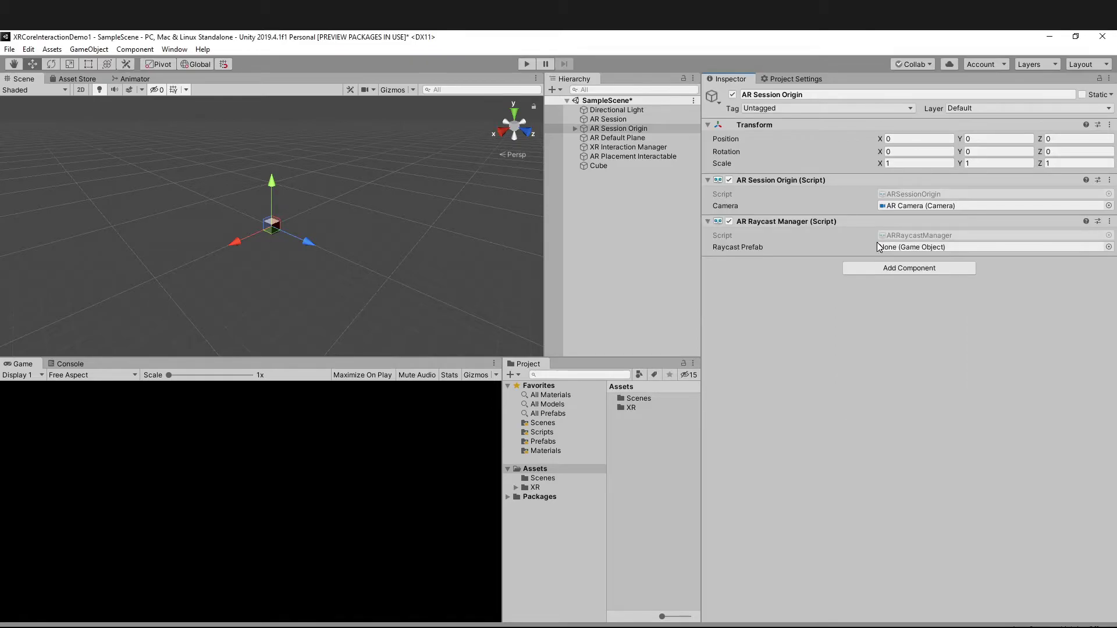
# Add an AR Plane Manager component to the AR Session Origin as well
pyautogui.click(899, 268)
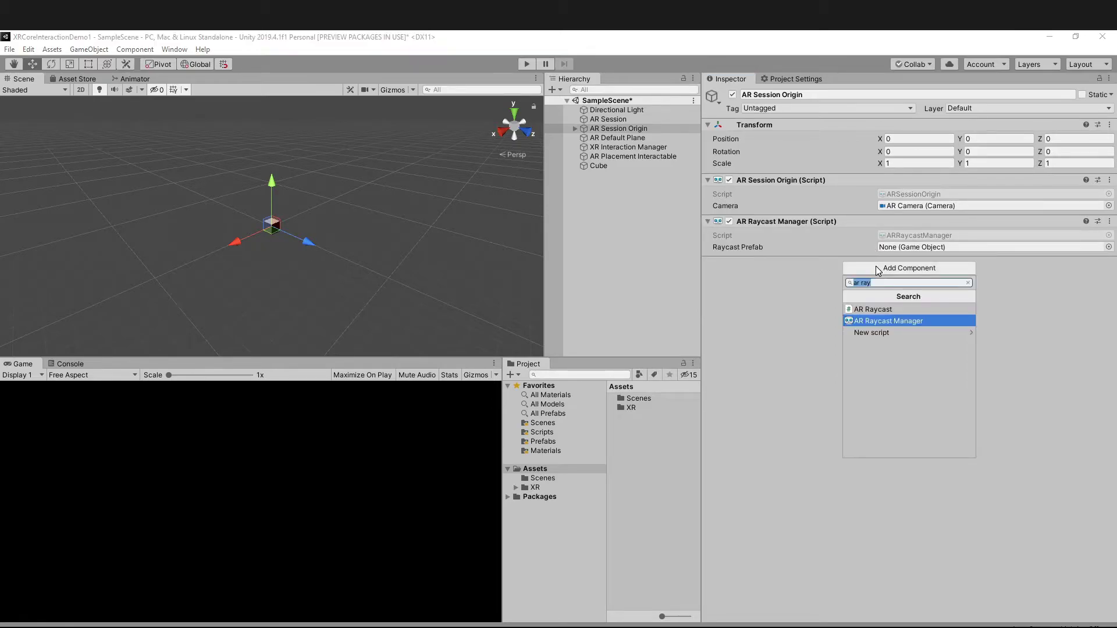
pyautogui.write('ar plane')
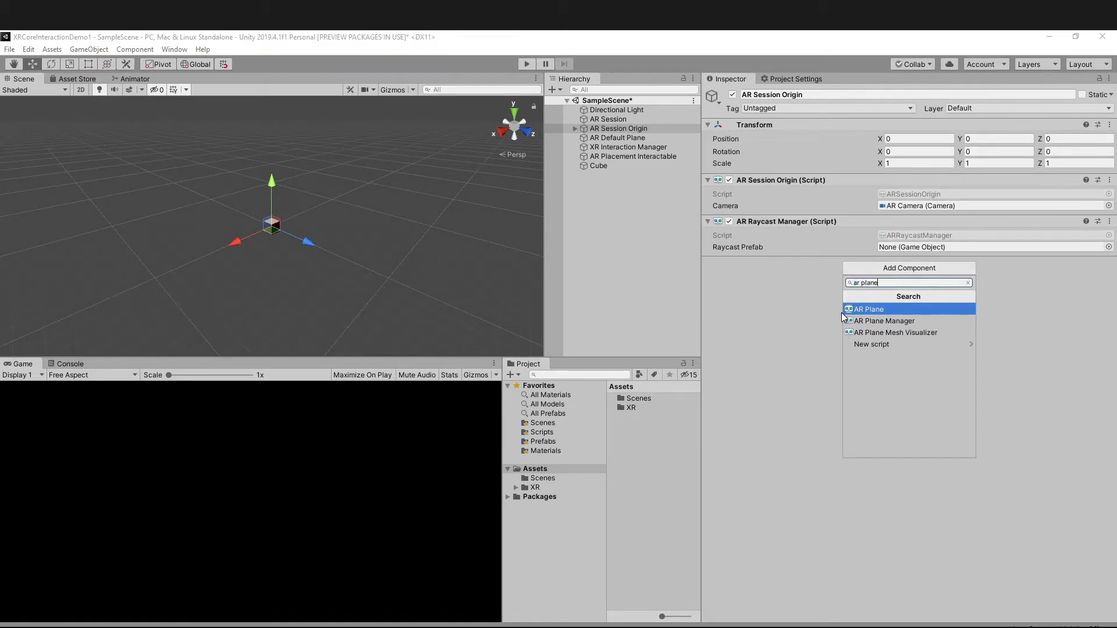
pyautogui.press('Down')
pyautogui.press('Return')
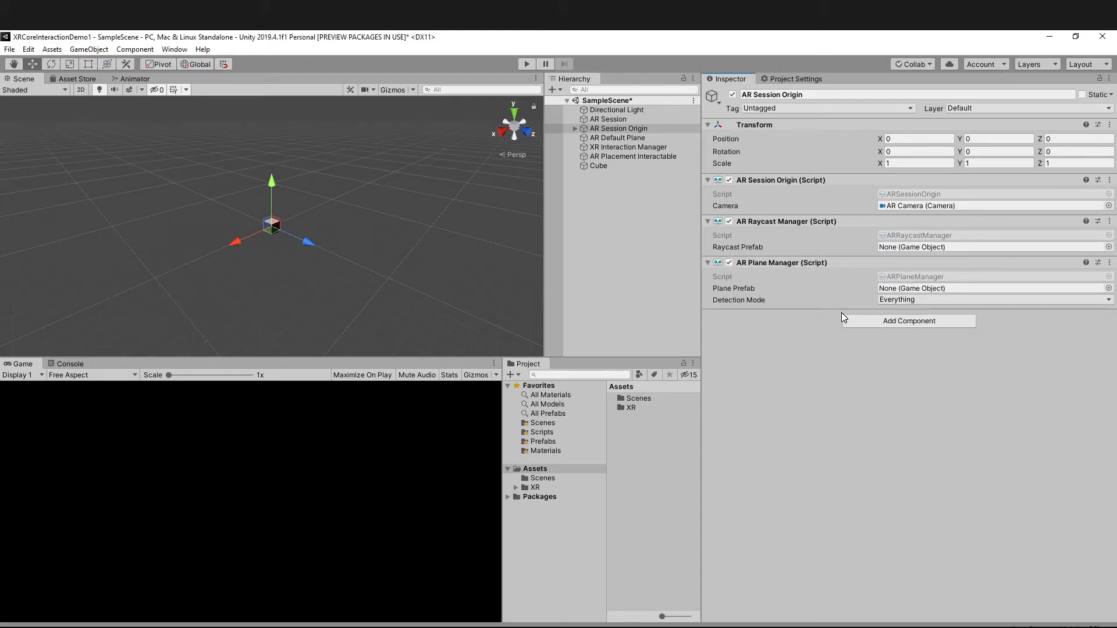
# Tag the AR Camera under AR Session Origin as MainCamera
pyautogui.click(575, 128)
pyautogui.click(611, 138)
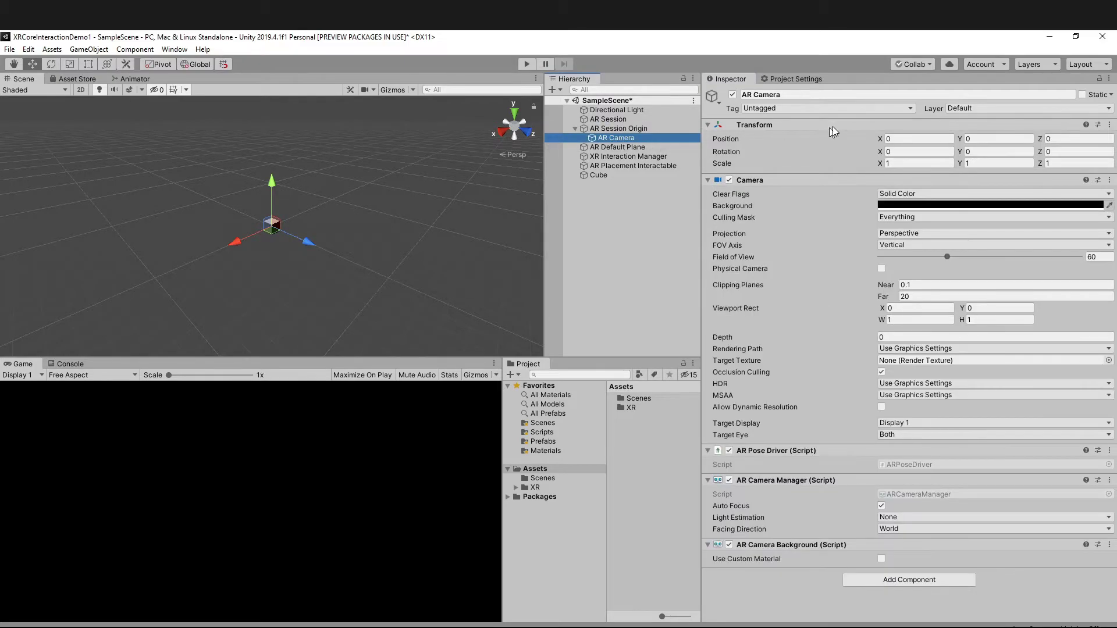
pyautogui.click(870, 108)
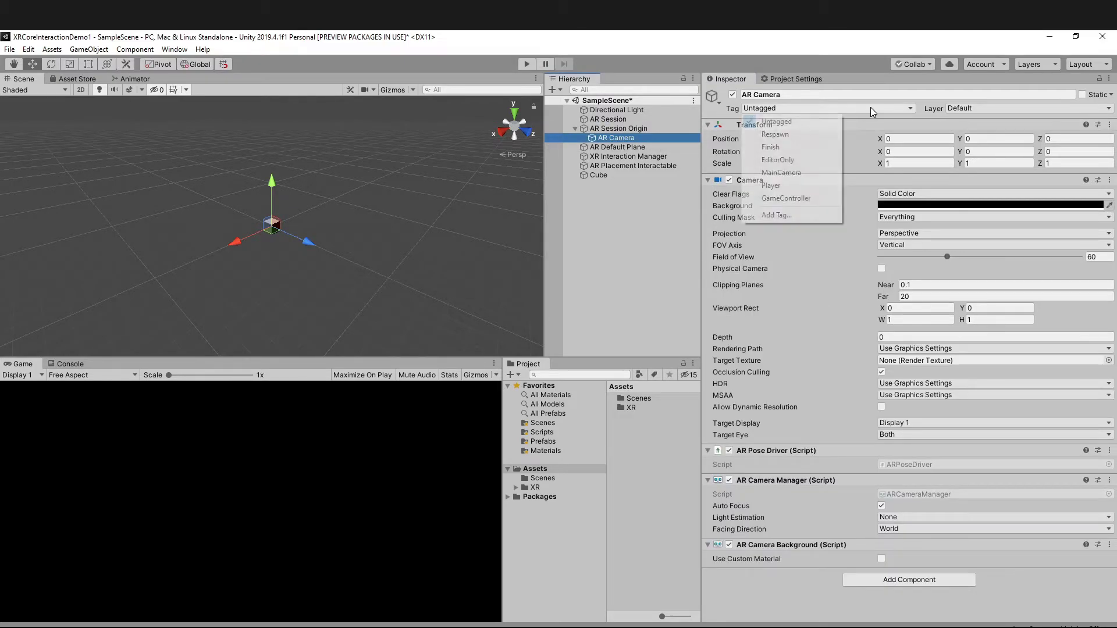
pyautogui.click(815, 174)
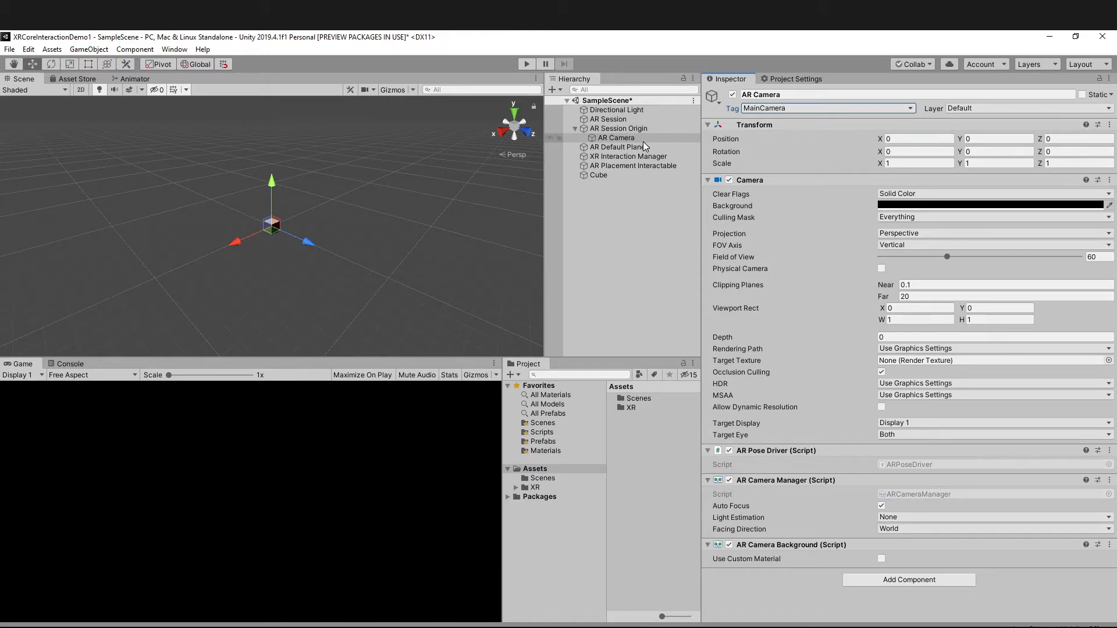
# Add an AR Gesture Interactor component to the AR Camera
pyautogui.click(877, 579)
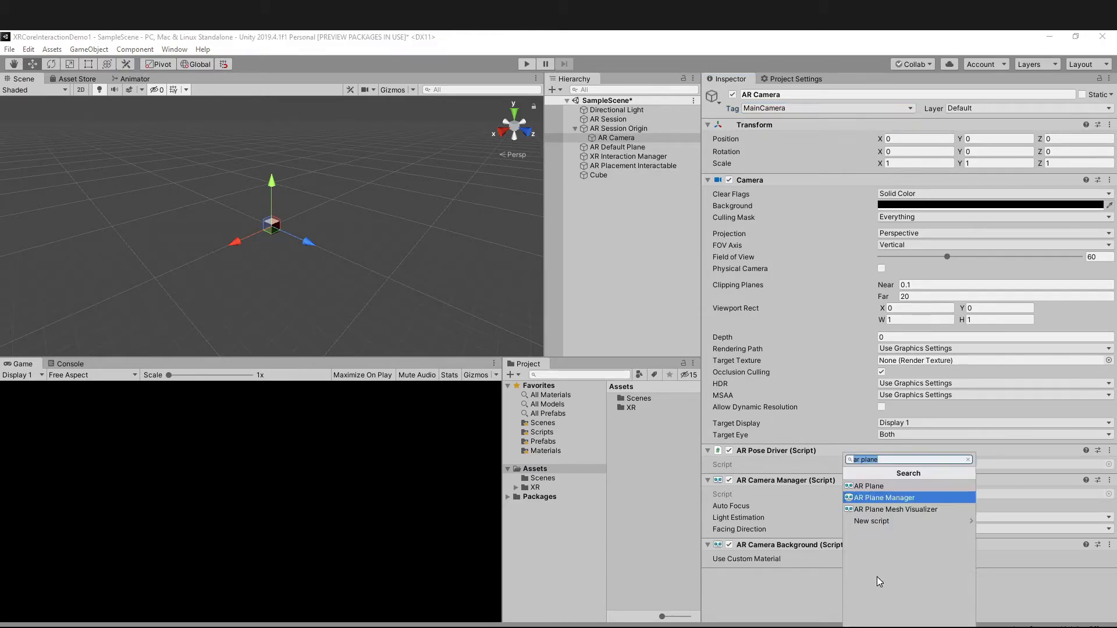
pyautogui.write('ar gest')
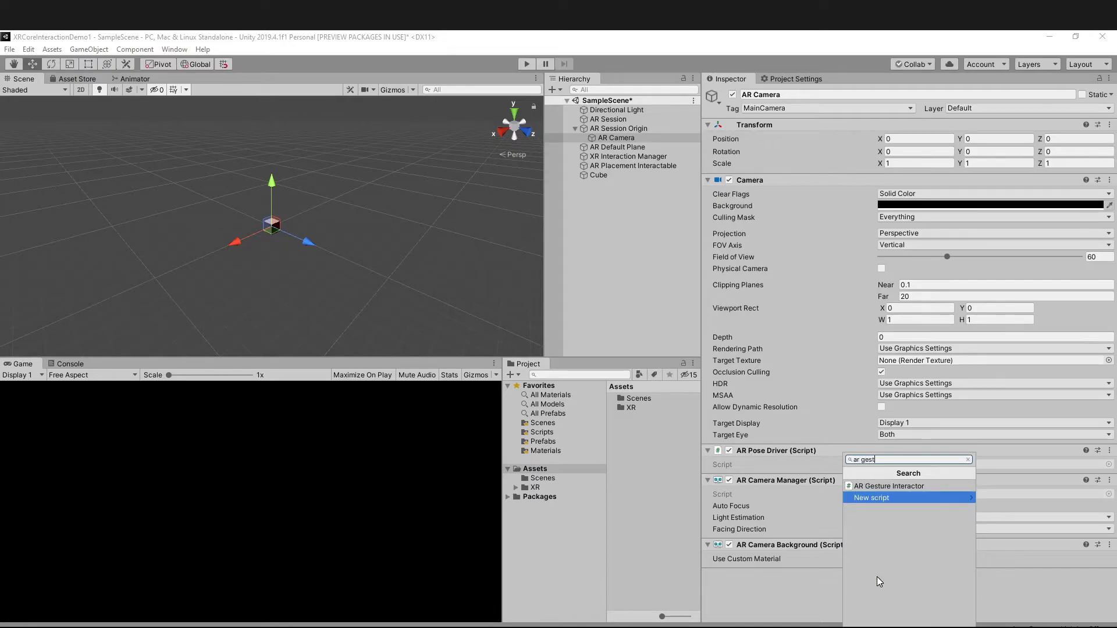
pyautogui.press('Return')
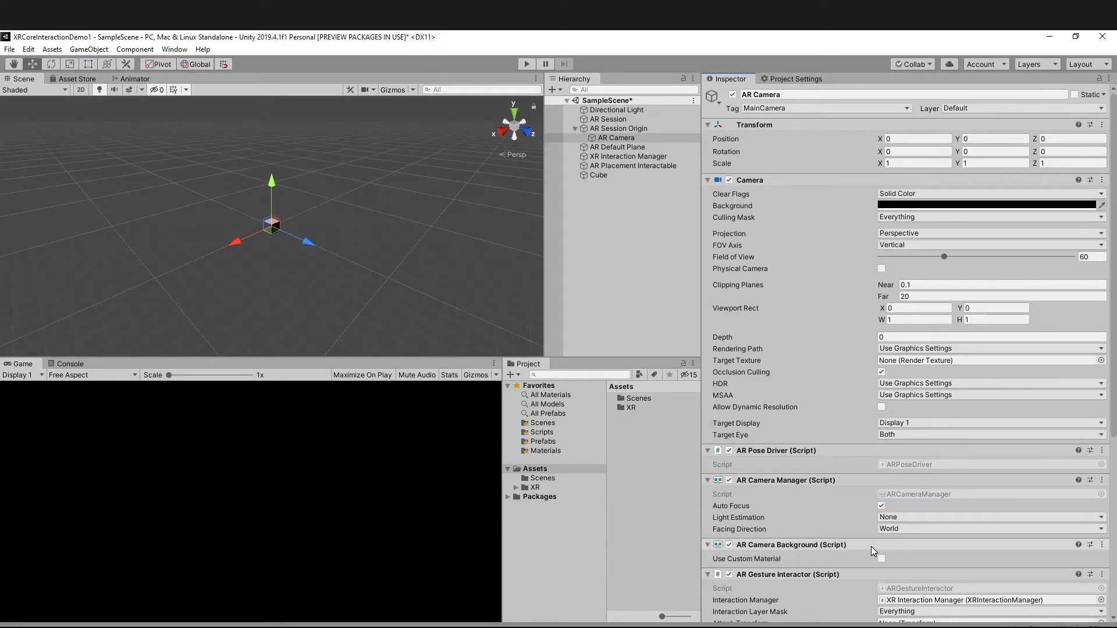
pyautogui.scroll(-5, 871, 546)
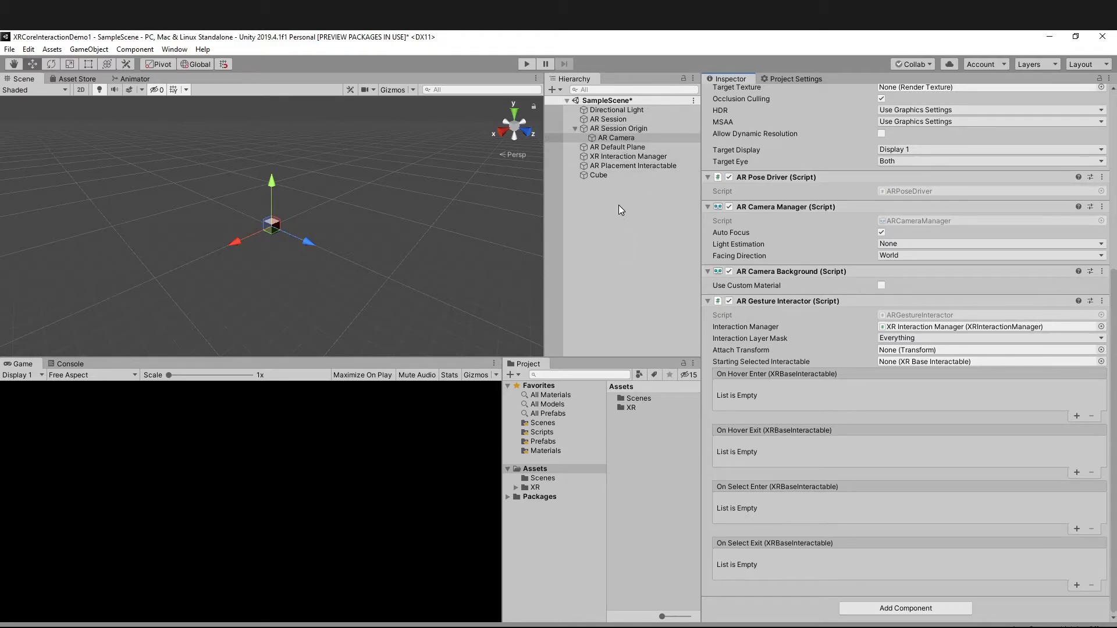
pyautogui.click(637, 126)
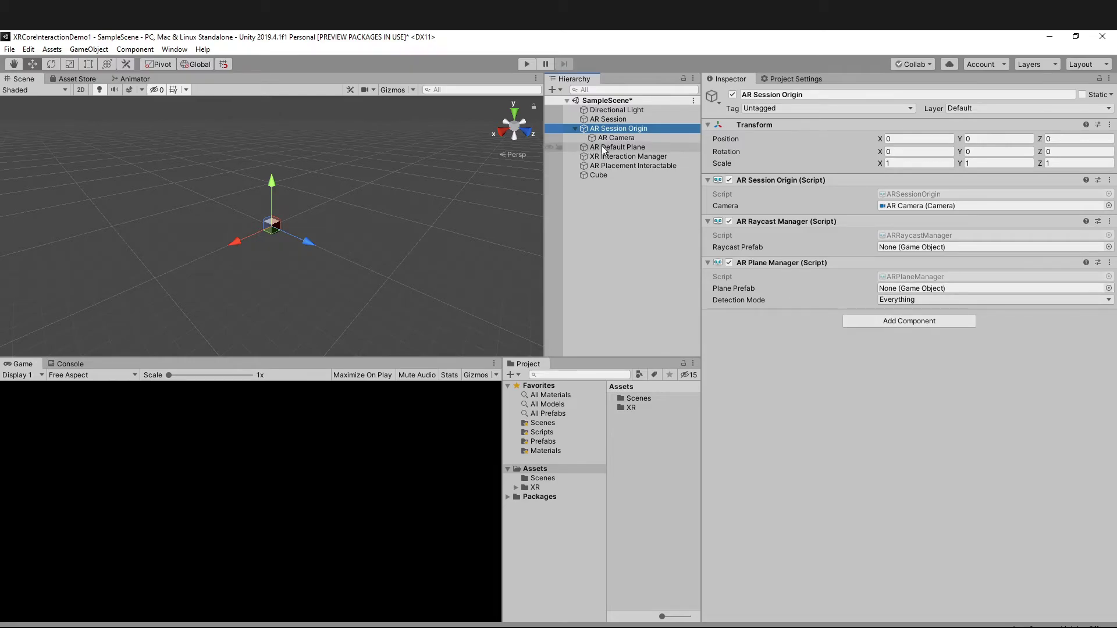
# Make AR Default Plane a prefab, assign it as Plane Prefab, and delete the scene copy
pyautogui.moveTo(615, 147); pyautogui.dragTo(639, 464)
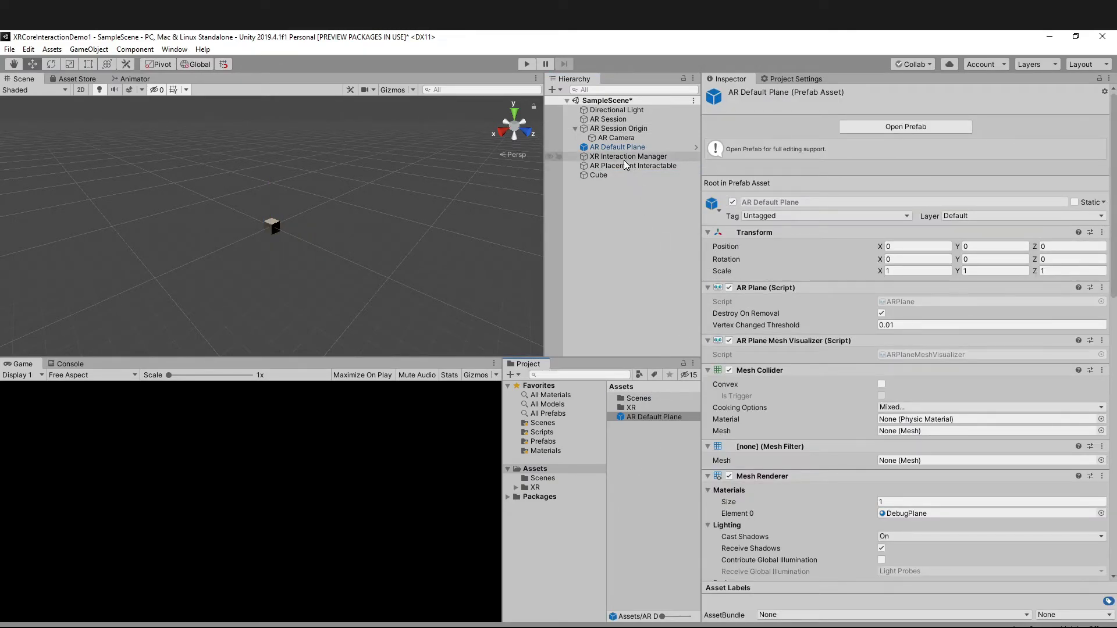
pyautogui.click(636, 129)
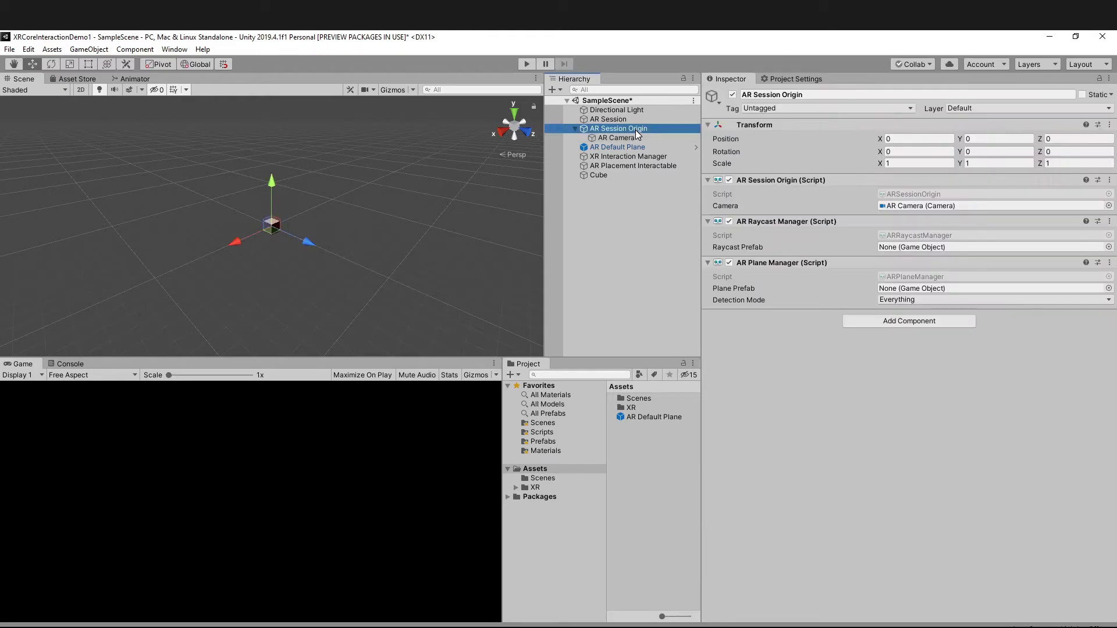
pyautogui.click(659, 417)
pyautogui.moveTo(659, 417); pyautogui.dragTo(943, 291)
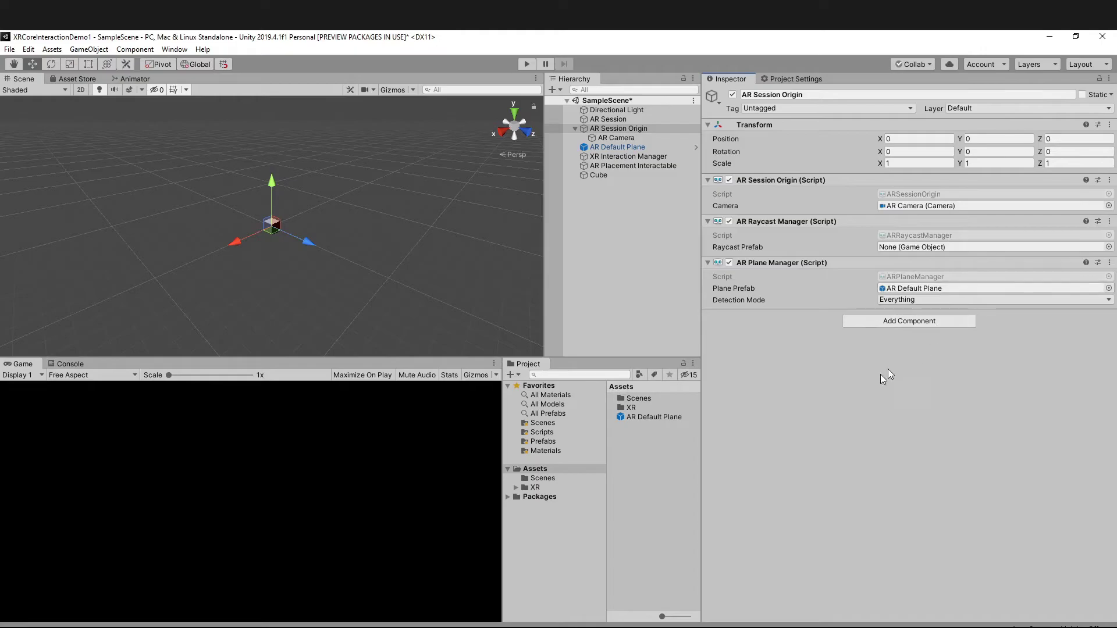
pyautogui.rightClick(624, 147)
pyautogui.click(649, 211)
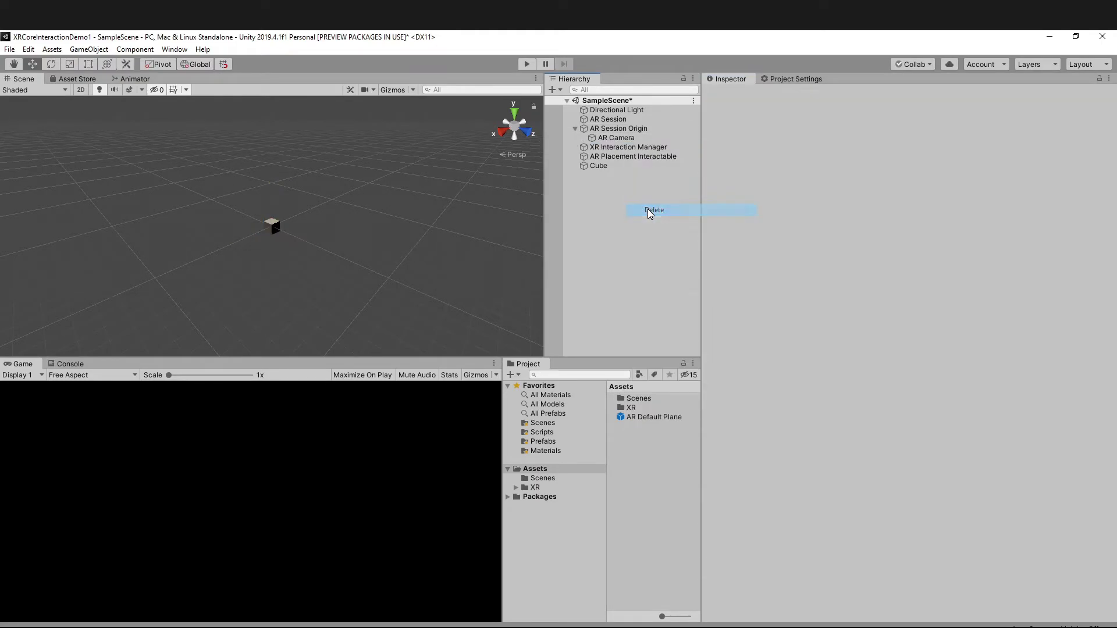
# Turn the scene's Cube into a prefab asset, then delete the Cube from the Hierarchy
pyautogui.click(619, 159)
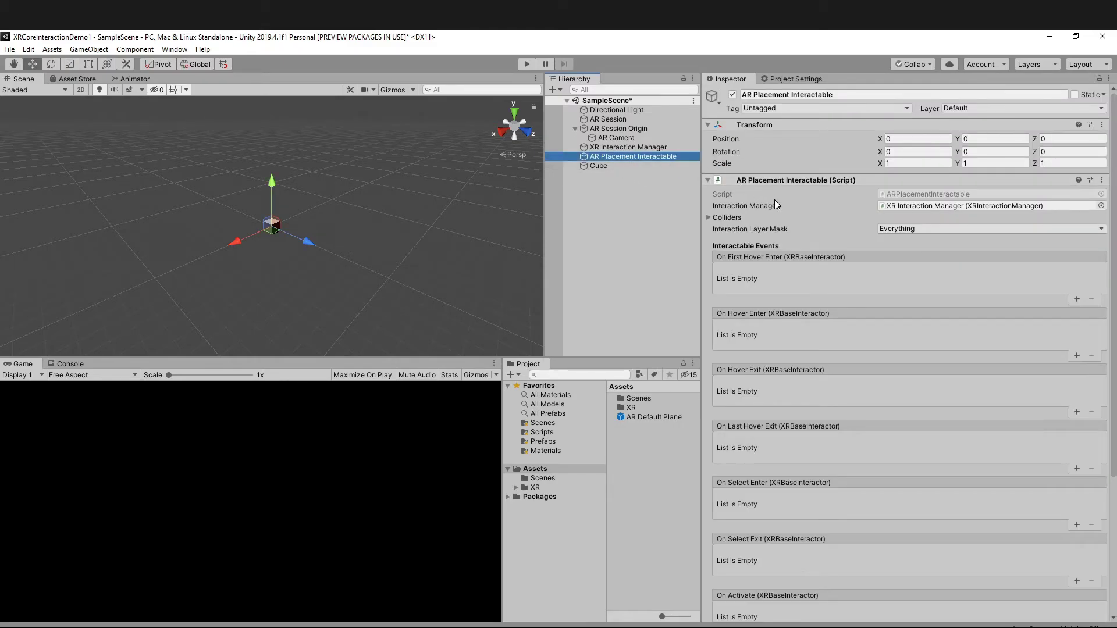
pyautogui.scroll(-5, 836, 256)
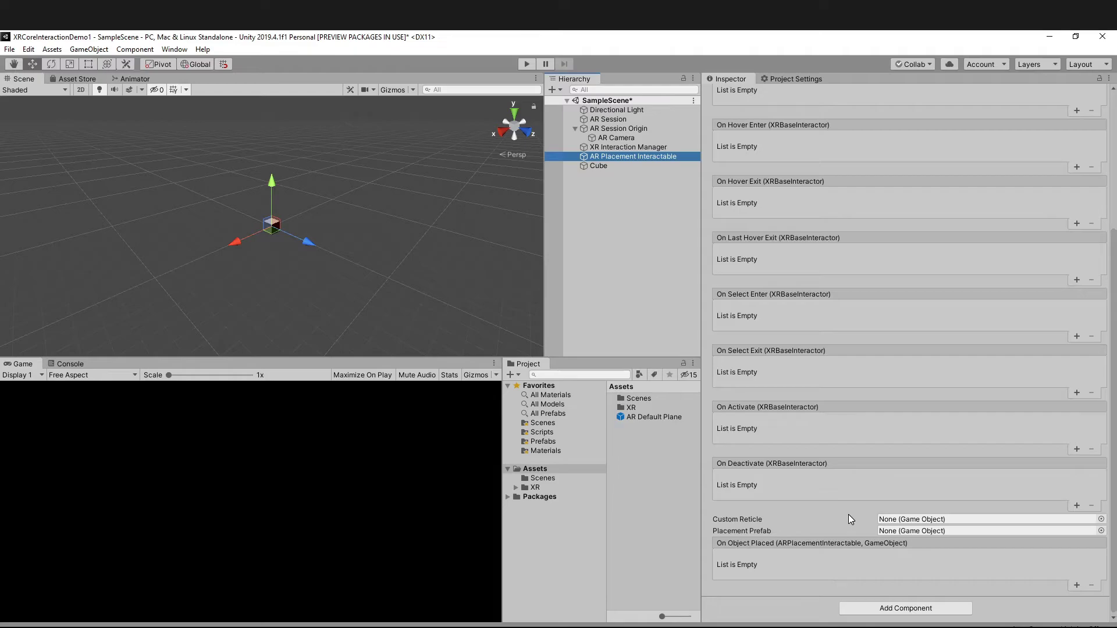
pyautogui.moveTo(742, 532)
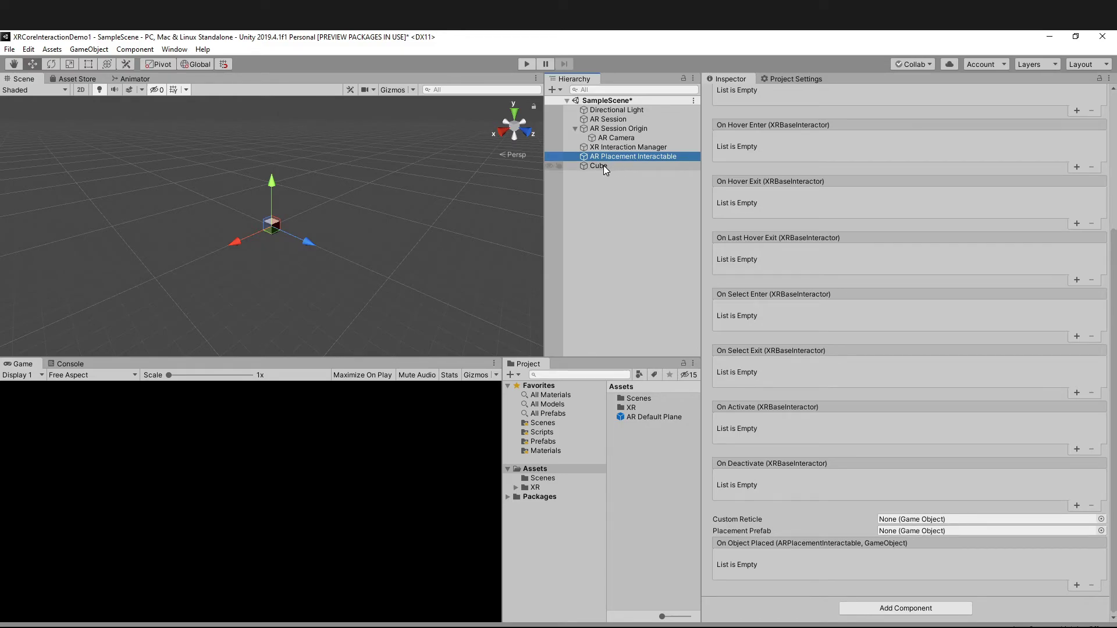
pyautogui.moveTo(602, 165); pyautogui.dragTo(640, 487)
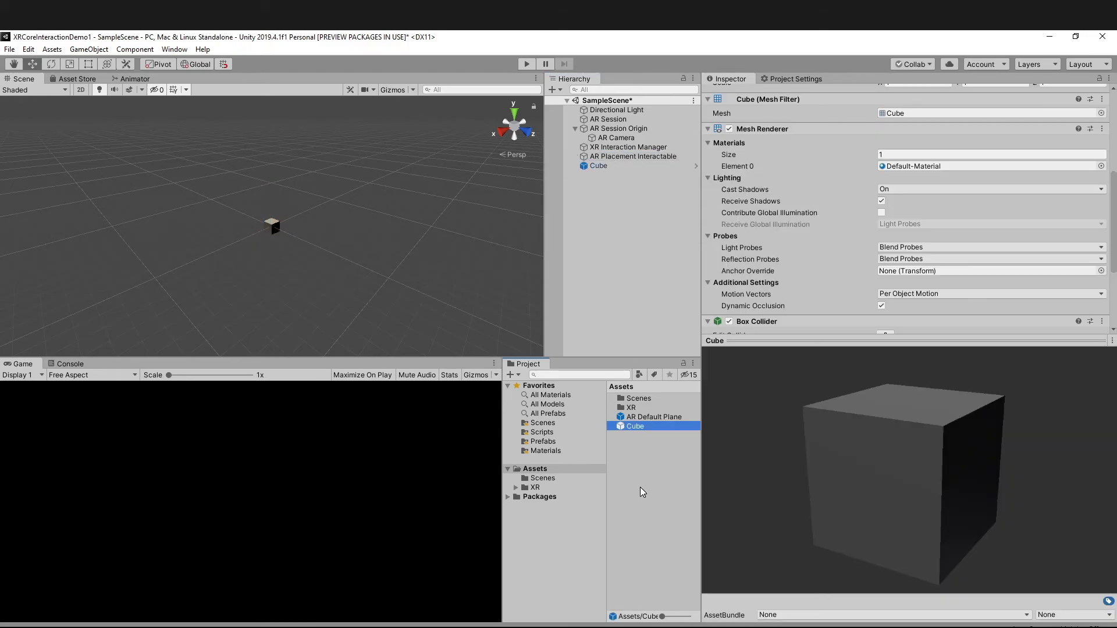
pyautogui.rightClick(605, 166)
pyautogui.click(630, 229)
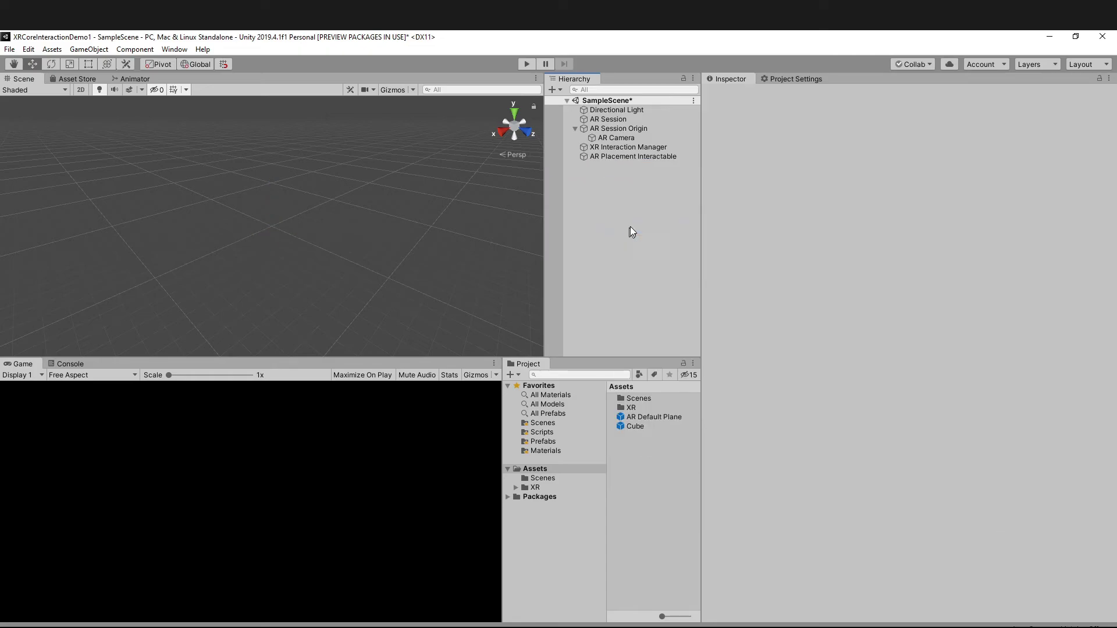
# Assign the Cube prefab as the AR Placement Interactable's Placement Prefab
pyautogui.click(649, 157)
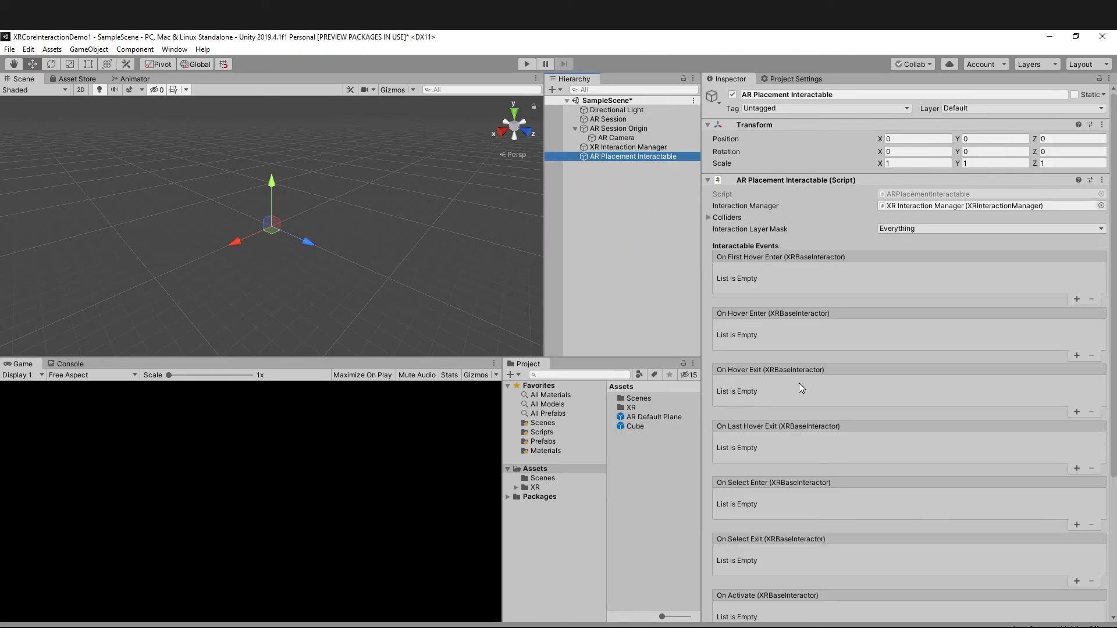
pyautogui.scroll(-5, 799, 383)
pyautogui.moveTo(631, 426); pyautogui.dragTo(909, 532)
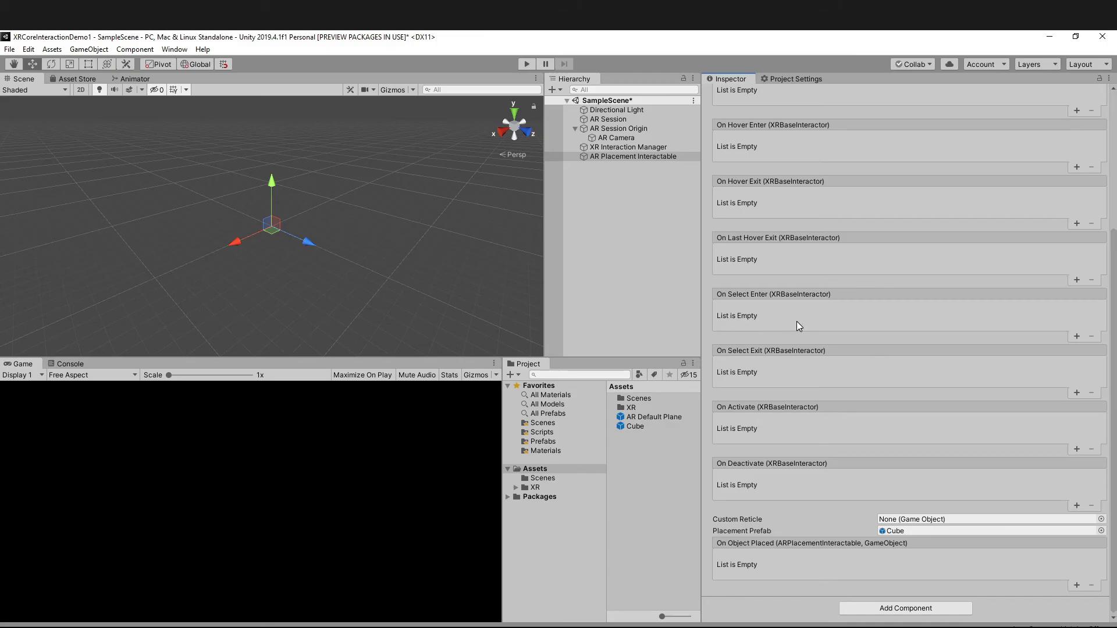
pyautogui.scroll(5, 797, 322)
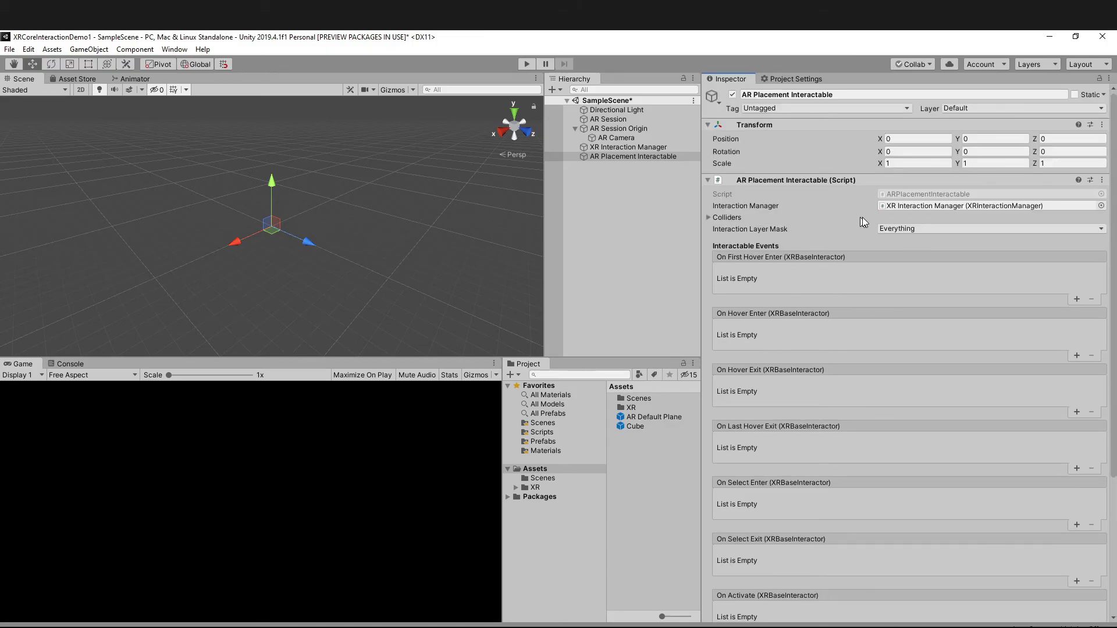
# Set the Cube prefab's Transform Scale to 0.5 on X, Y and Z, then save SampleScene
pyautogui.click(634, 426)
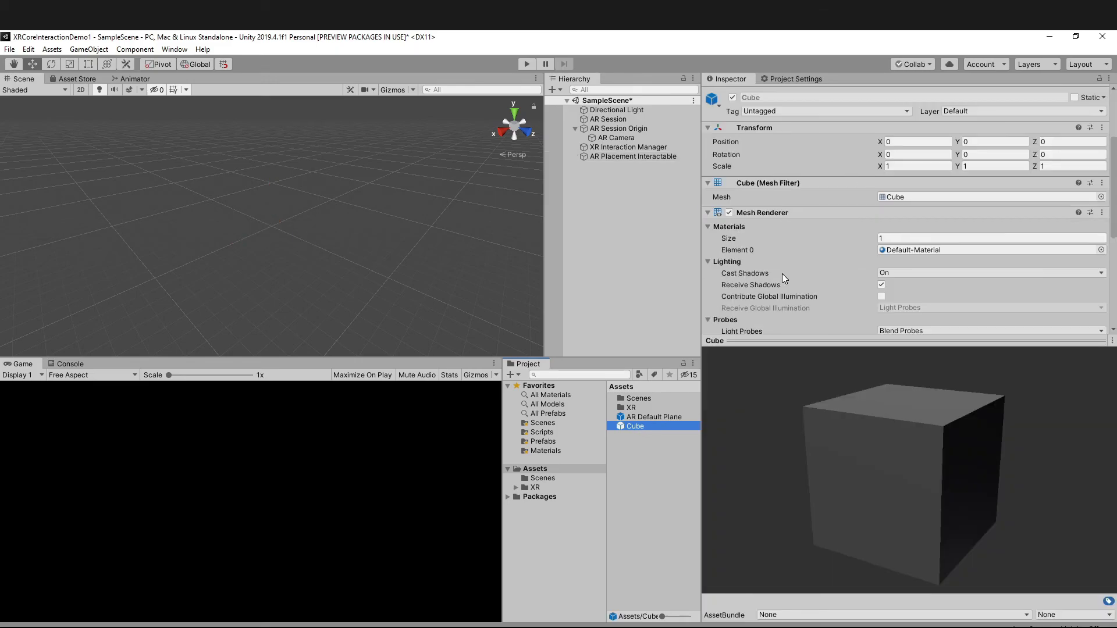
pyautogui.click(903, 166)
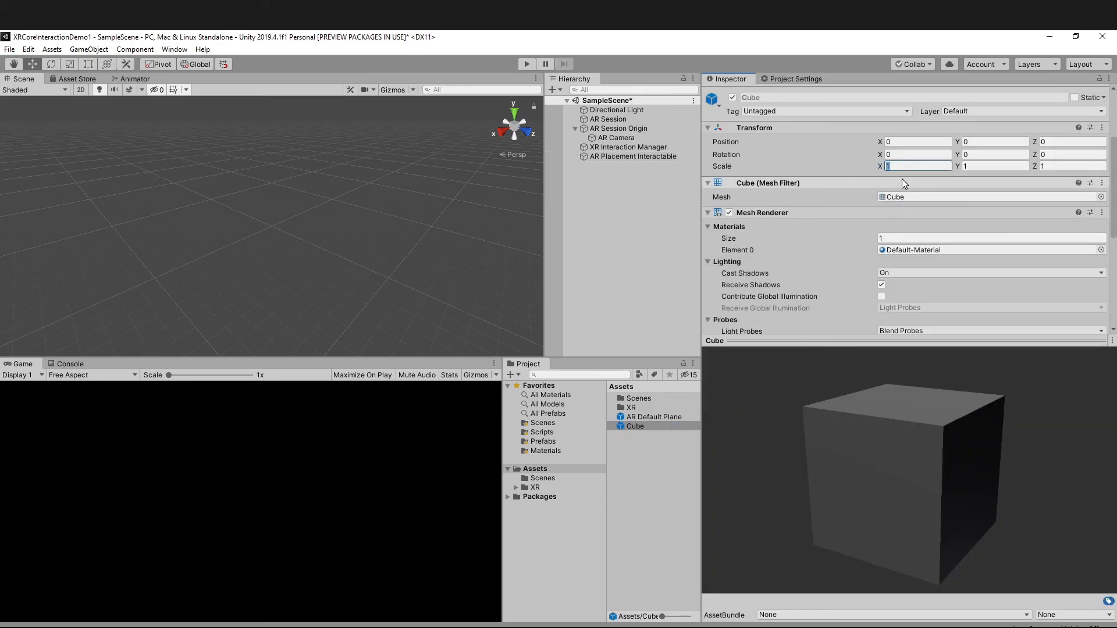
pyautogui.write('0.5')
pyautogui.press('Tab')
pyautogui.write('0.5')
pyautogui.press('Tab')
pyautogui.write('0.5')
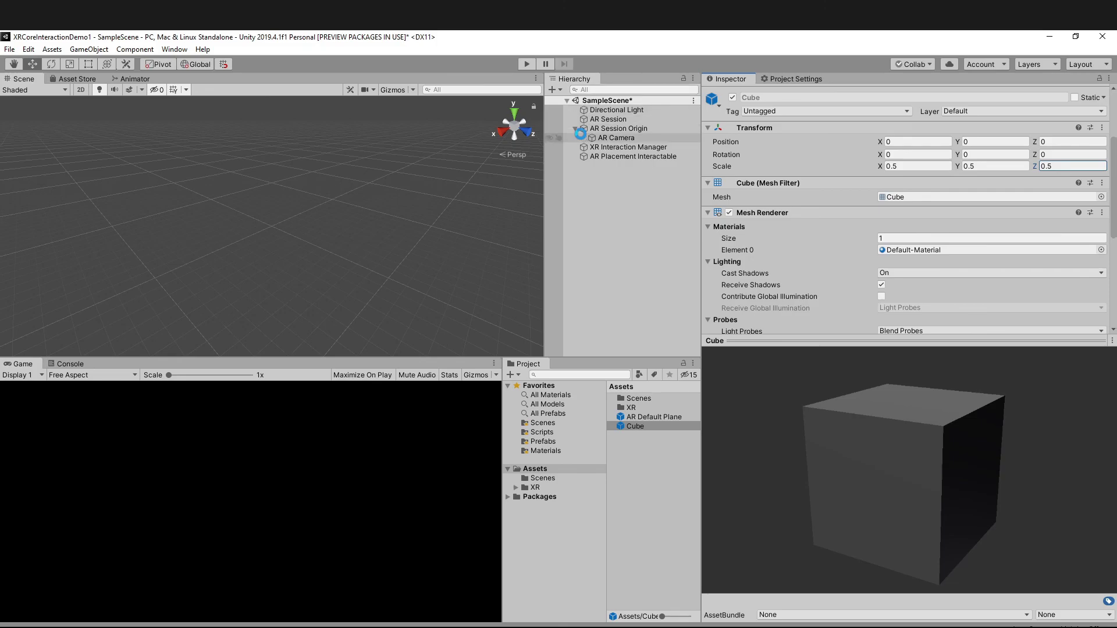
pyautogui.hotkey('ctrl', 's')
pyautogui.moveTo(611, 358); pyautogui.dragTo(611, 406)
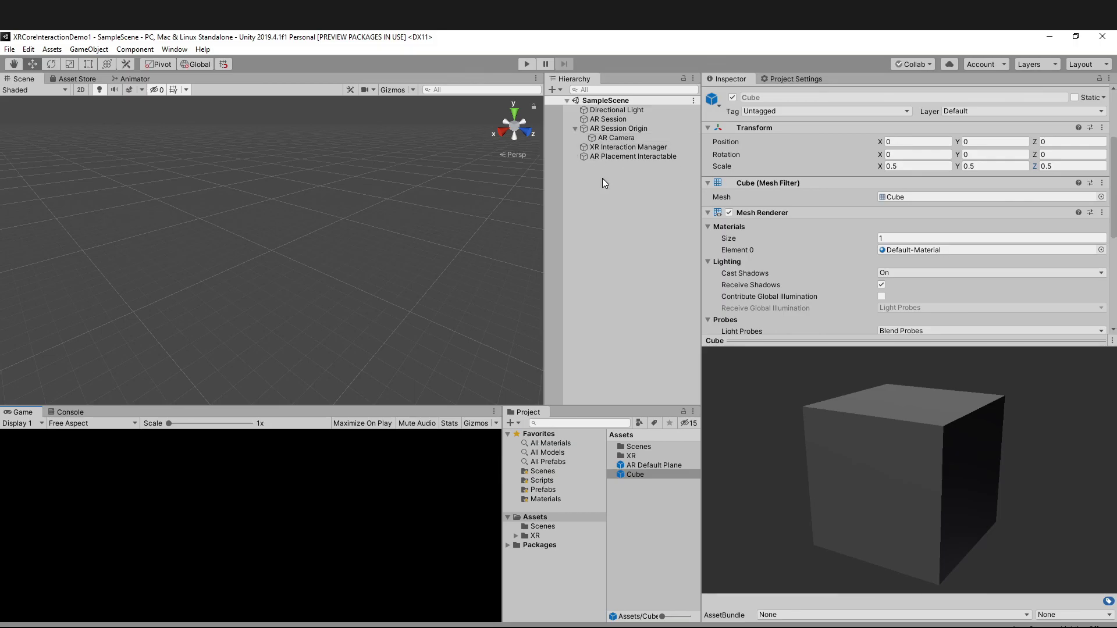